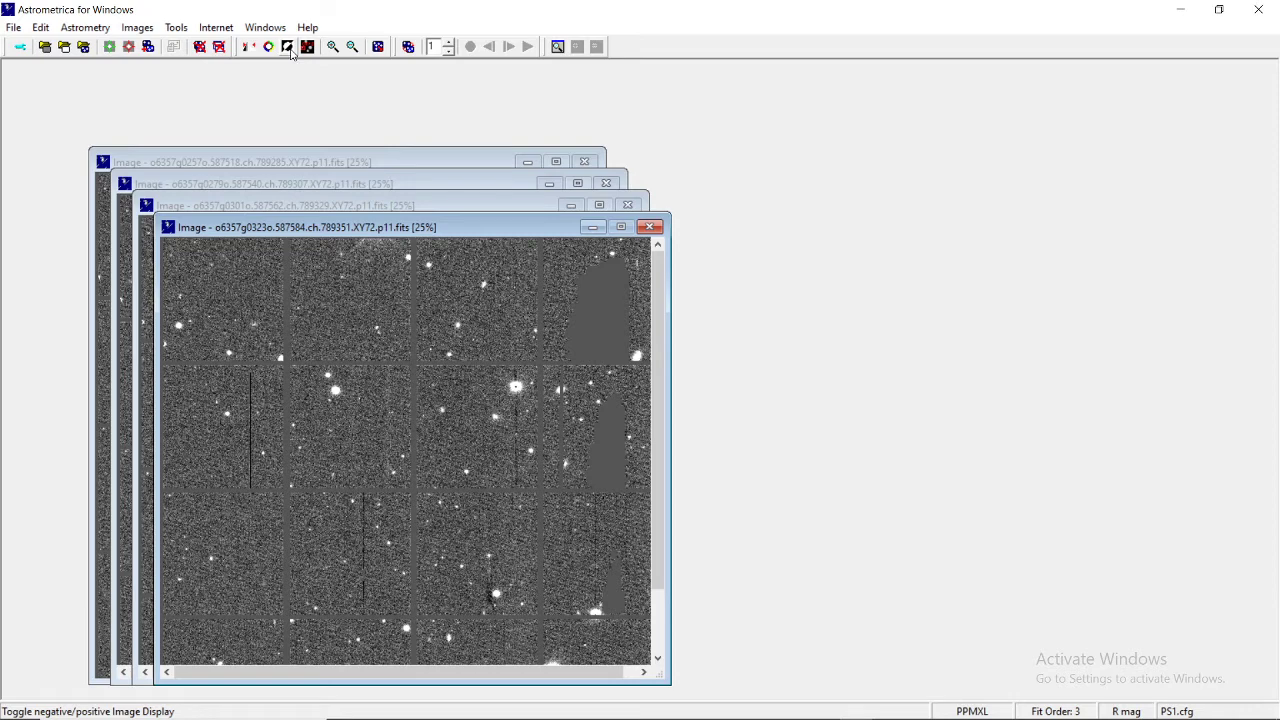
Step: Invert the image display, then close each of the four set201 frames
click(288, 47)
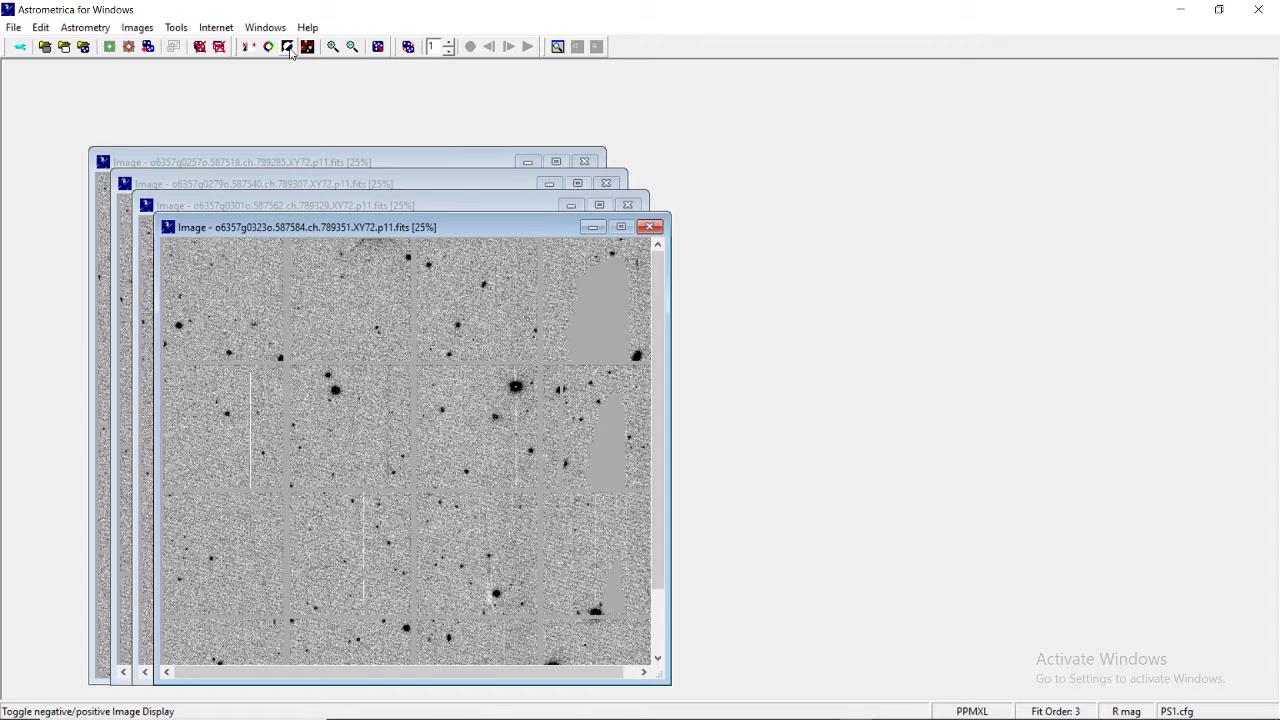
click(653, 228)
click(627, 205)
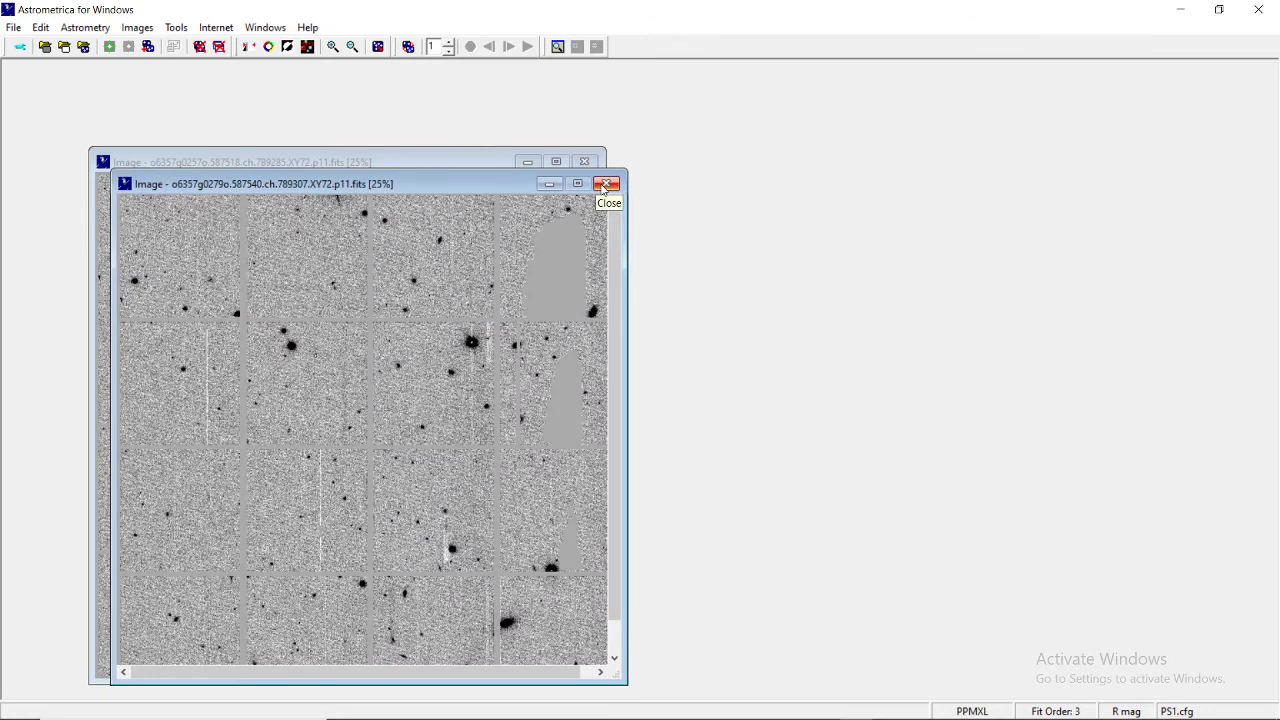
click(605, 183)
click(586, 163)
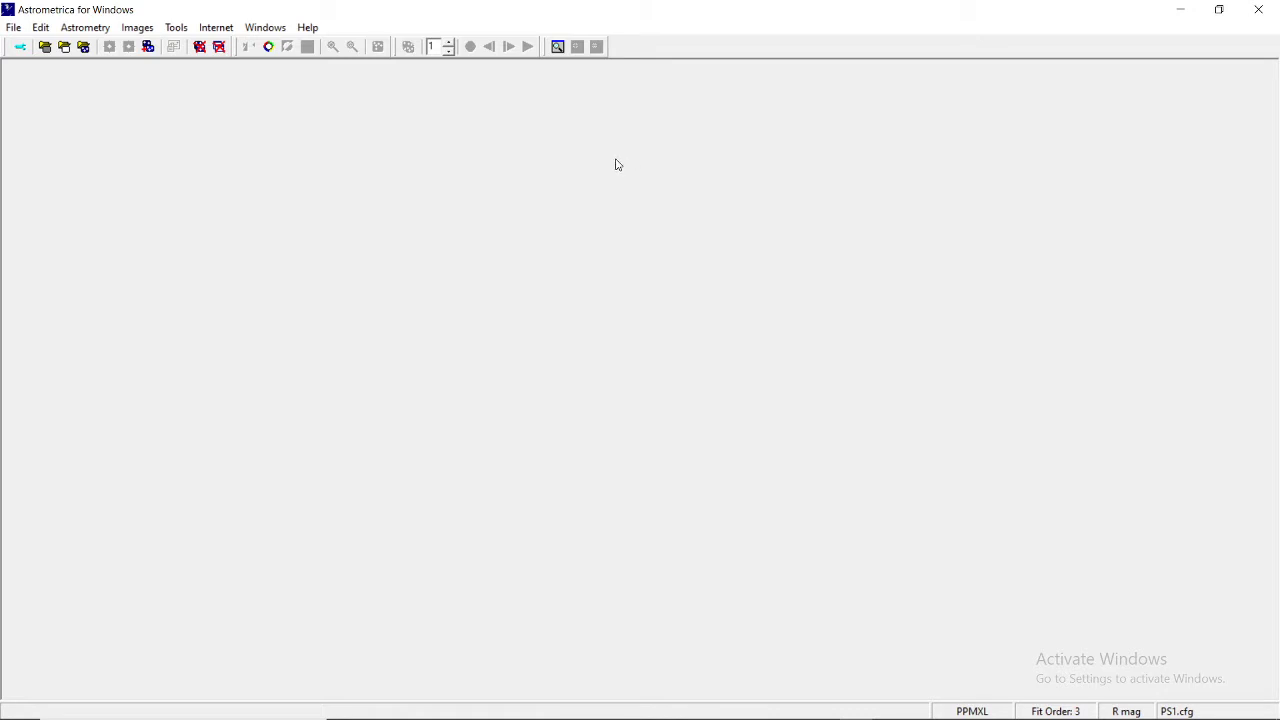
Step: Load all four FITS files from Practice Image Sets (1) > ps1-20191126_2_XY02_p10 > XY02_p10
click(14, 28)
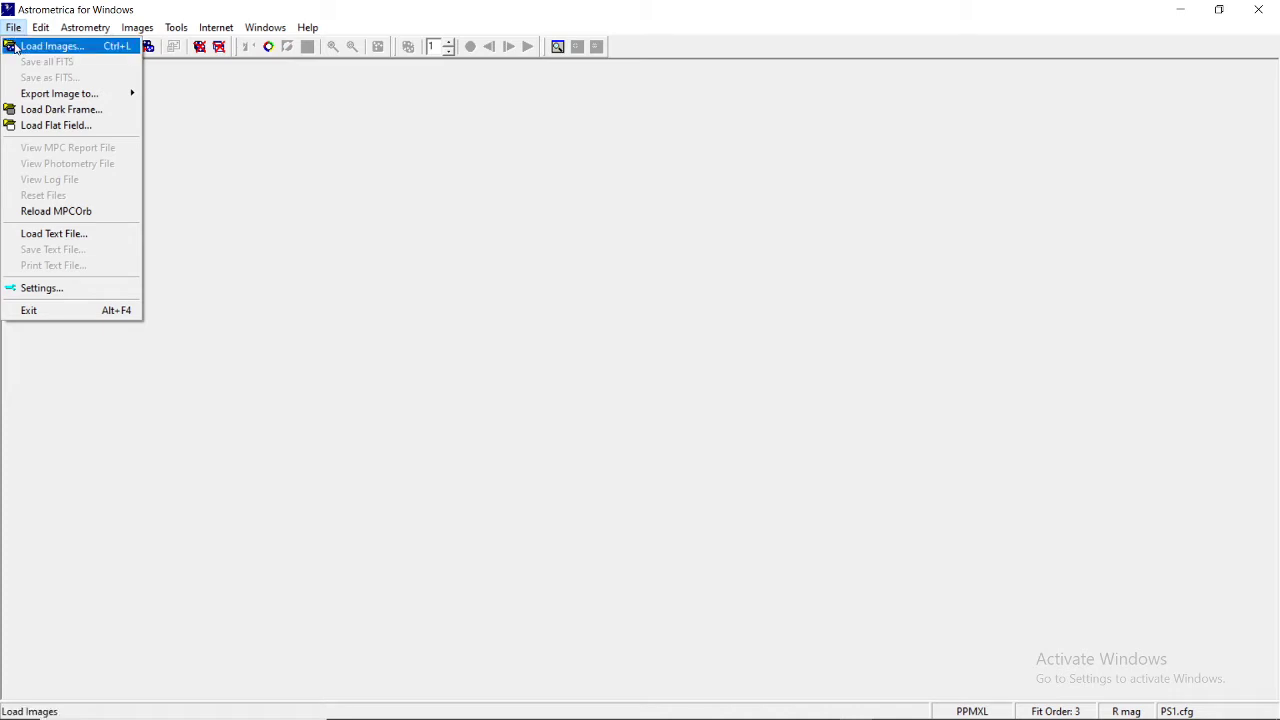
click(42, 48)
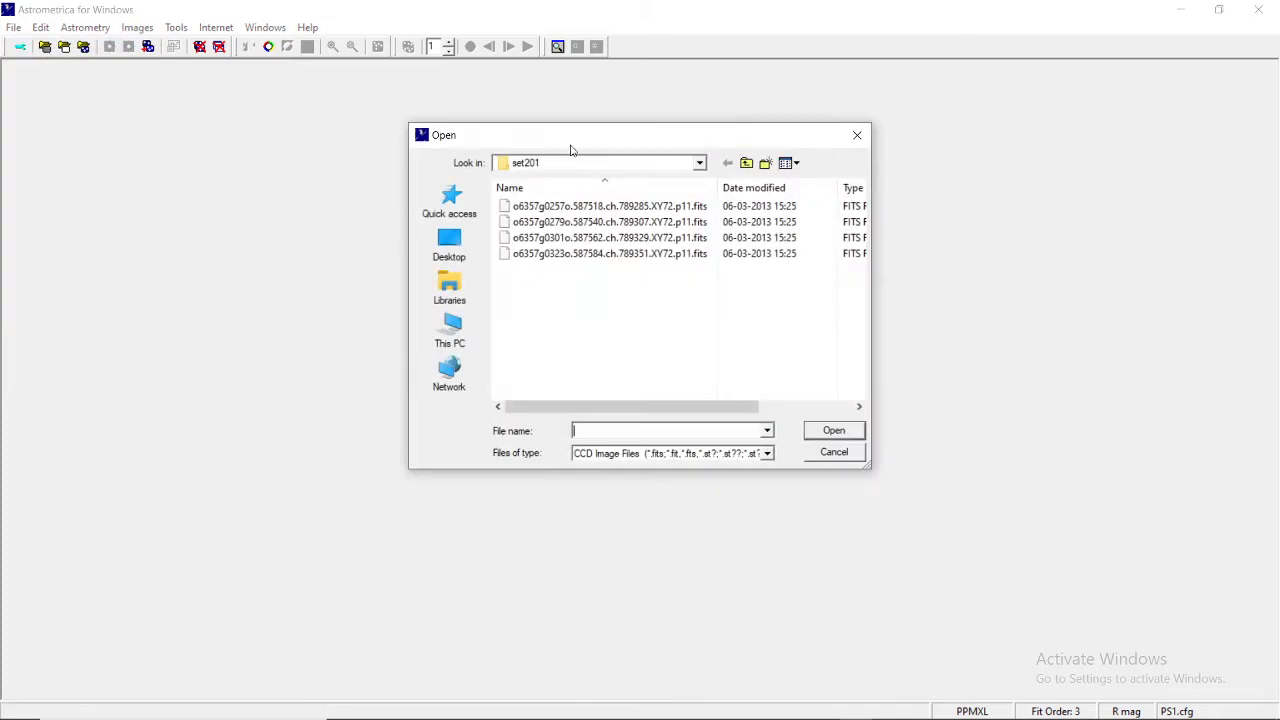
click(747, 164)
click(748, 165)
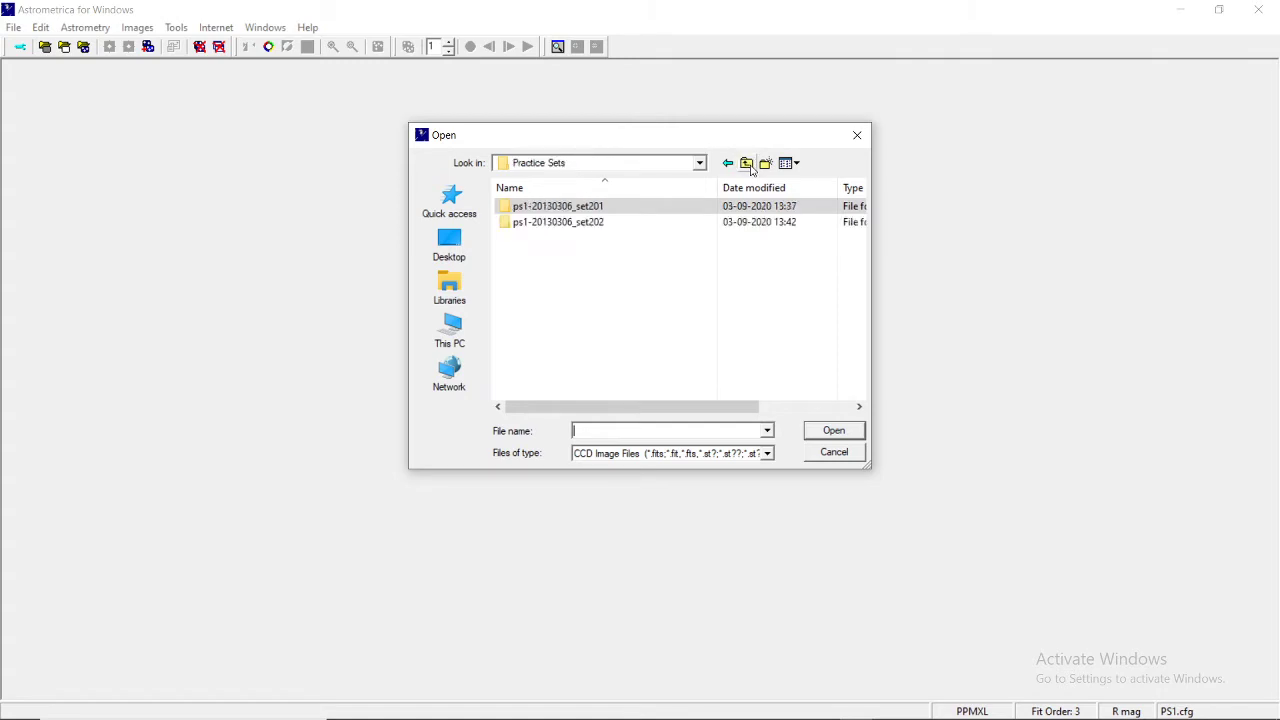
click(747, 164)
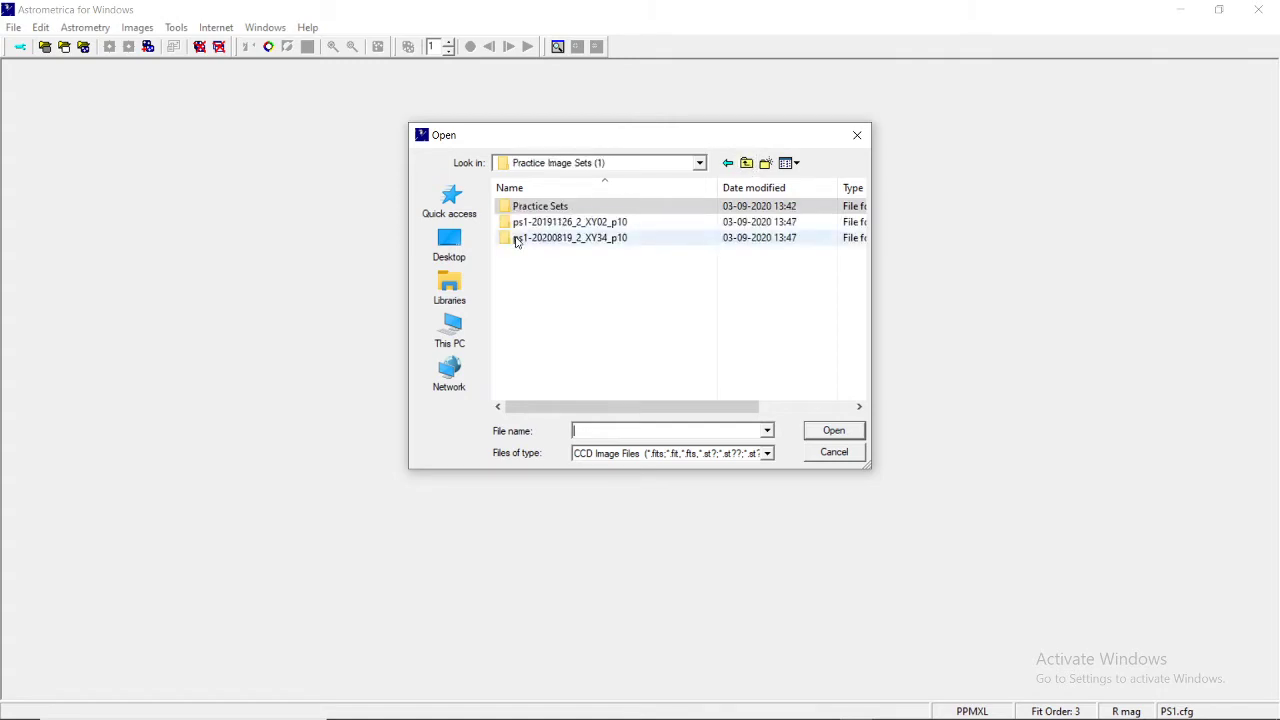
double_click(561, 222)
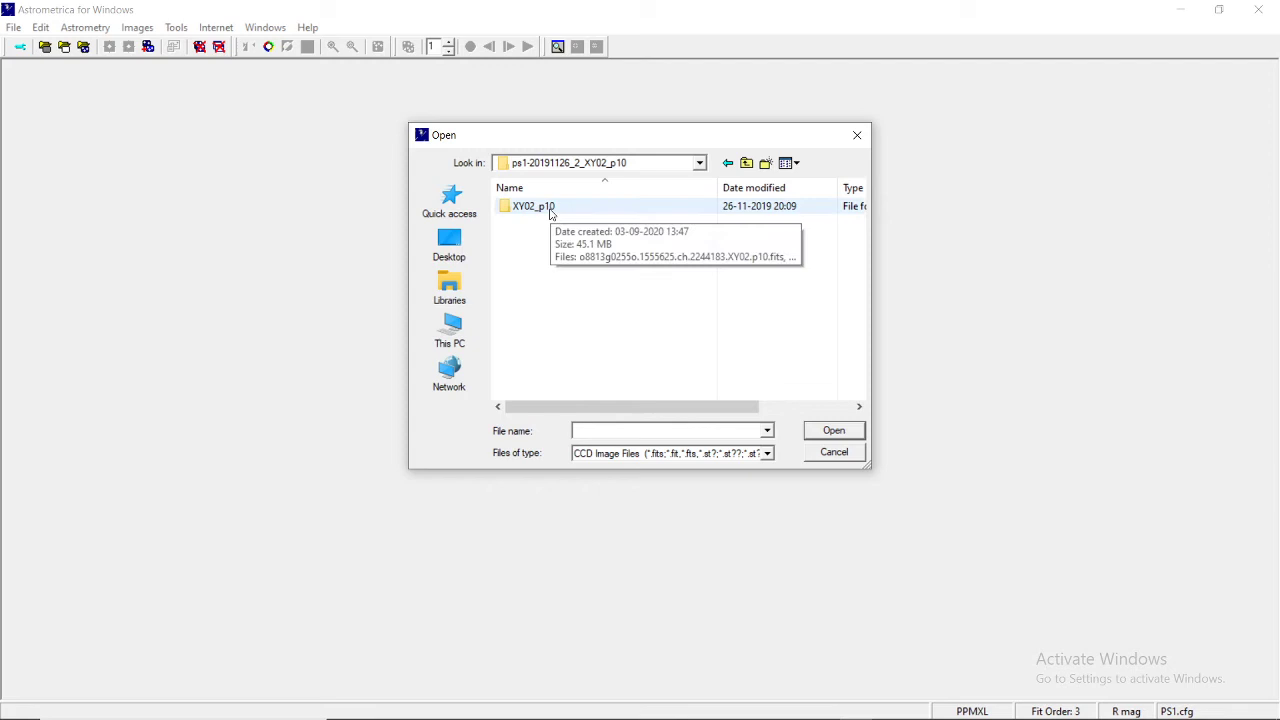
double_click(549, 210)
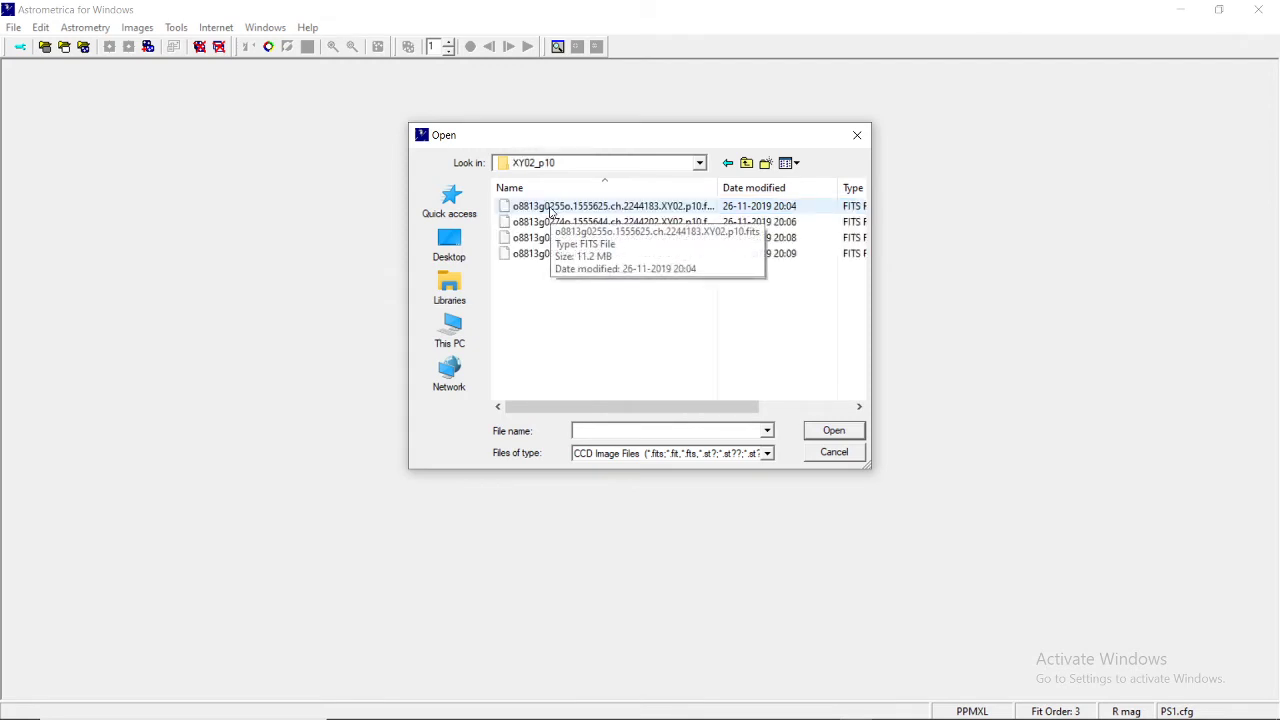
click(549, 210)
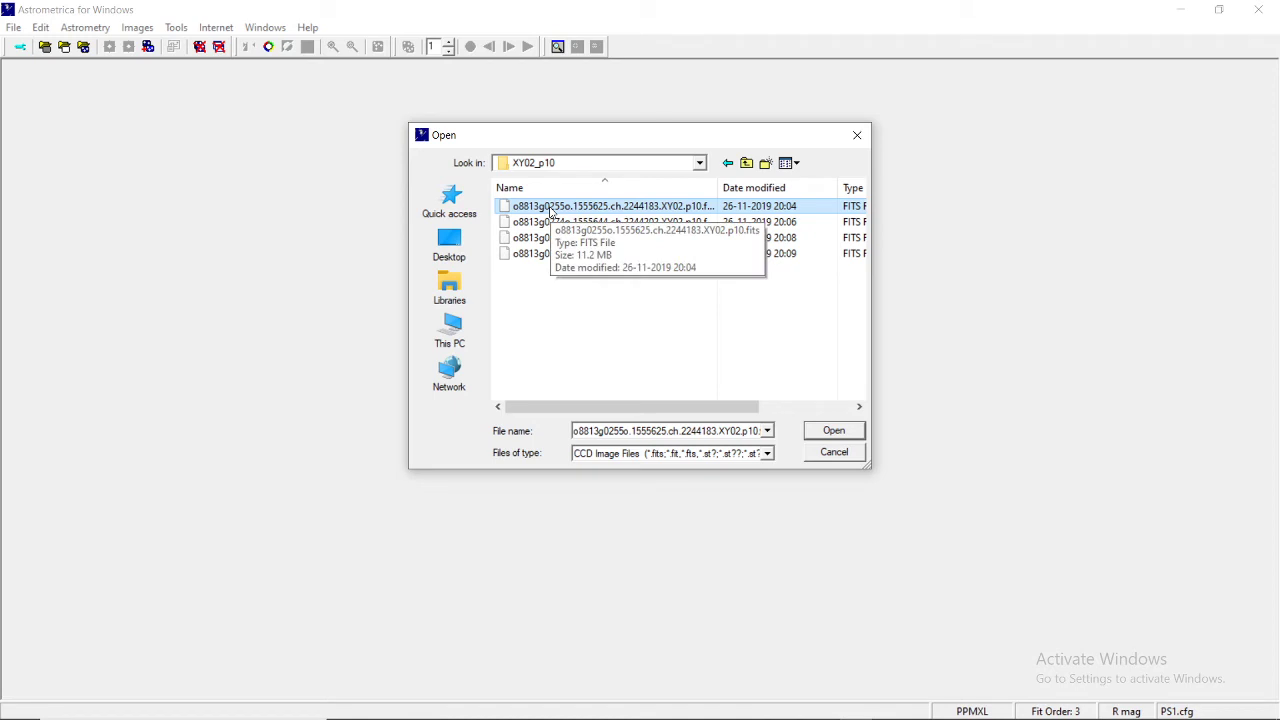
key(ctrl+a)
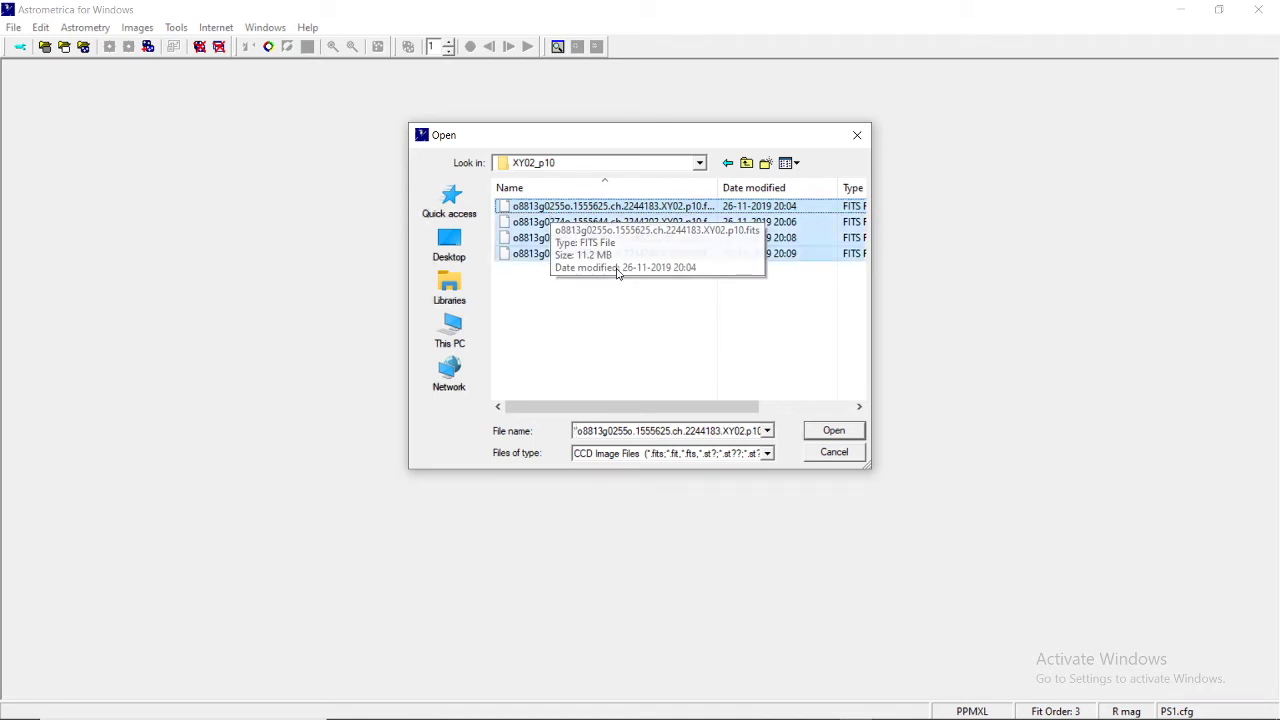
click(834, 431)
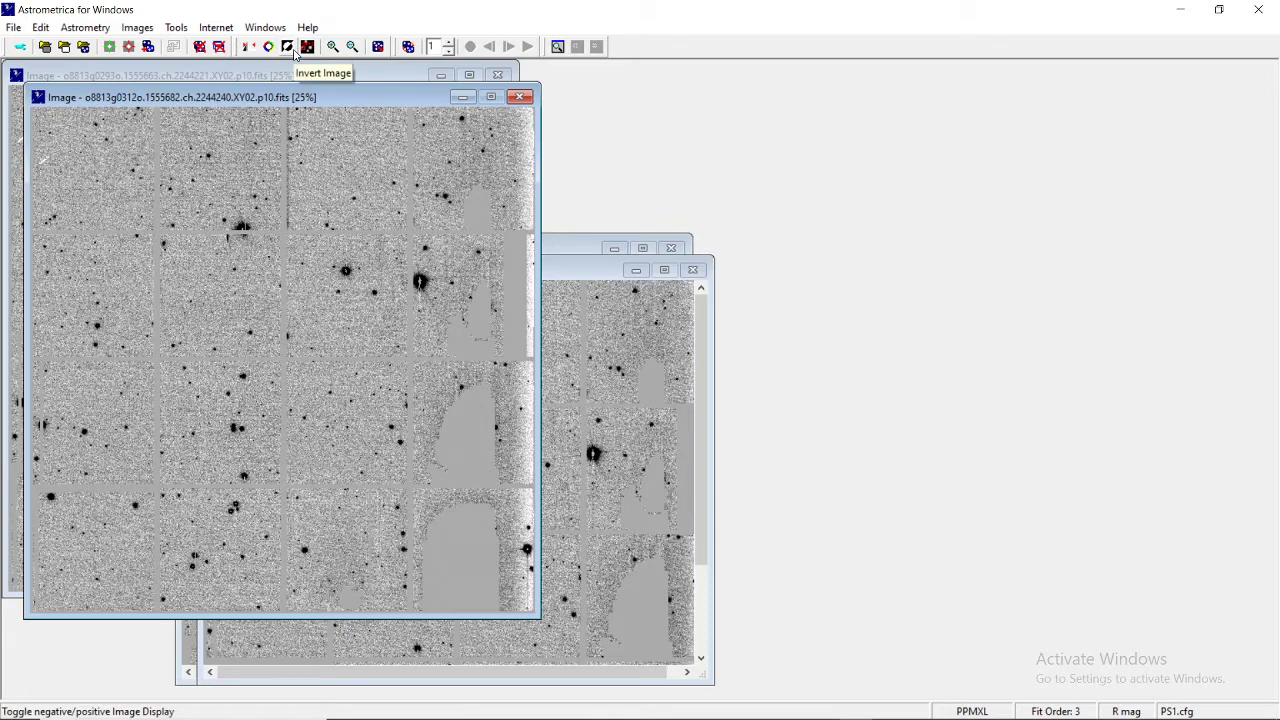
Step: Toggle Invert Image, settling on dark stars on a light grey background
click(293, 50)
click(293, 50)
click(293, 50)
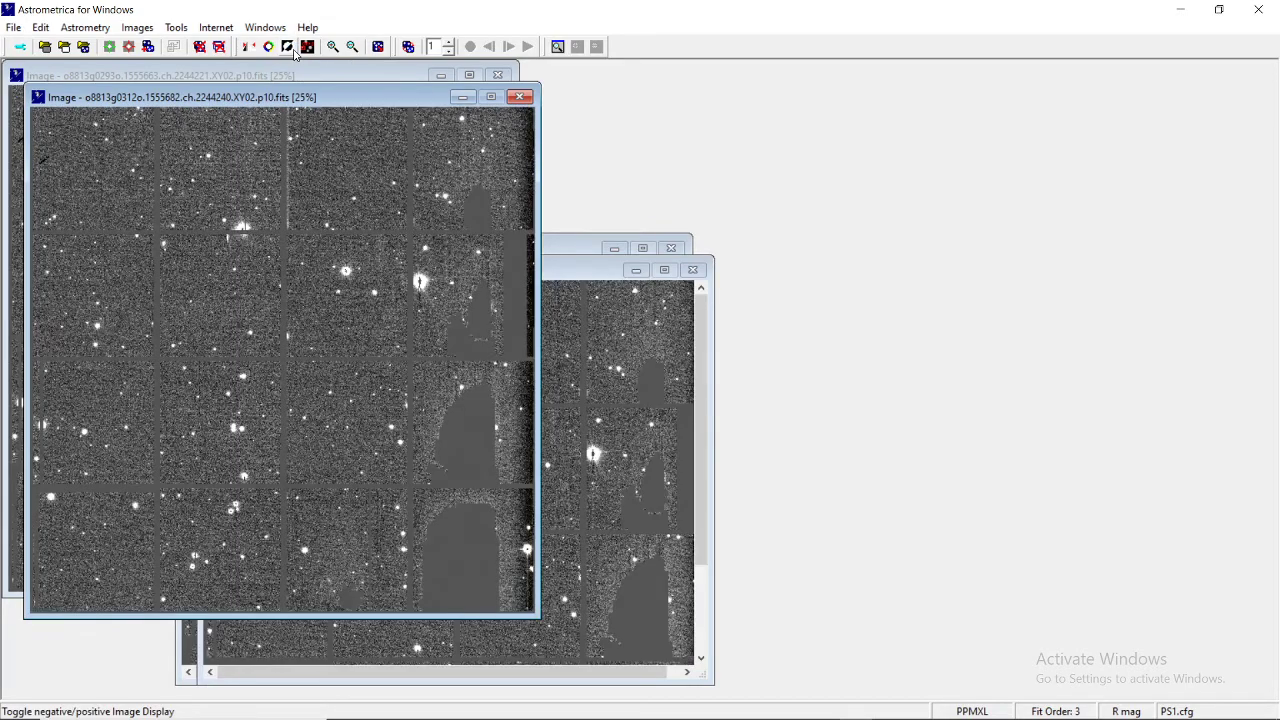
click(293, 50)
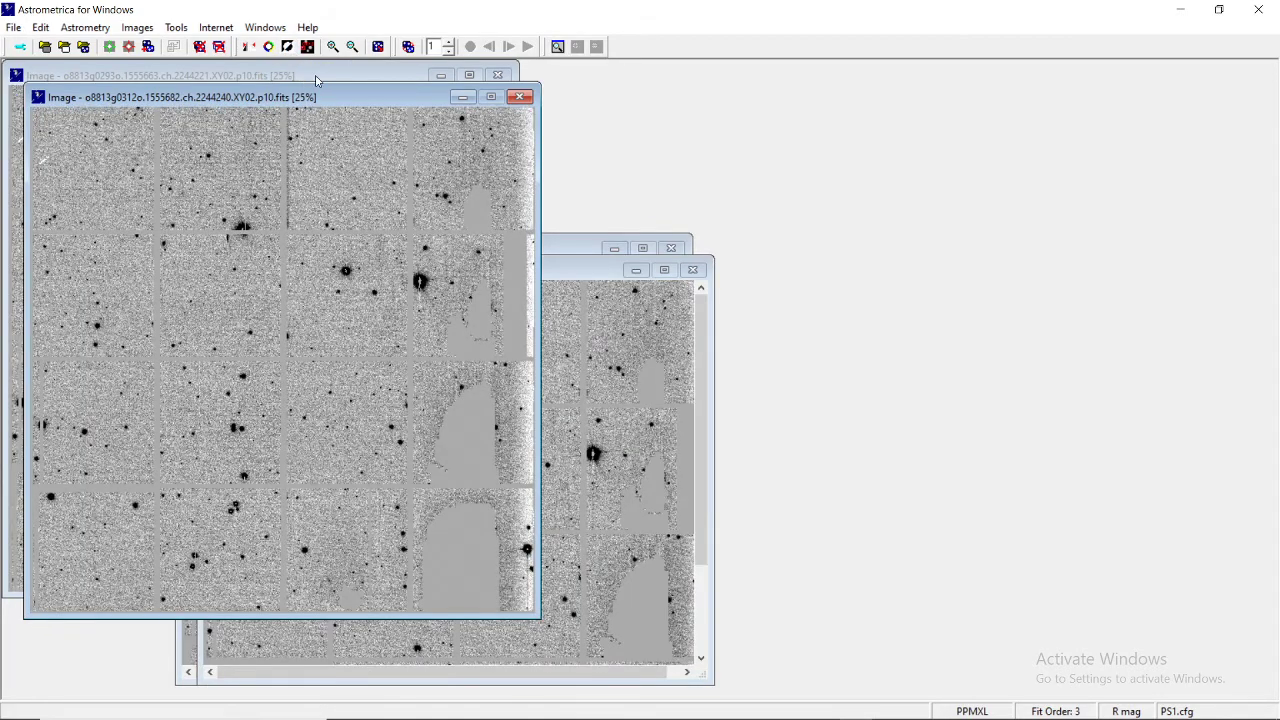
Step: Drag the third and last frames down and right into a cascade
drag(328, 77, 546, 309)
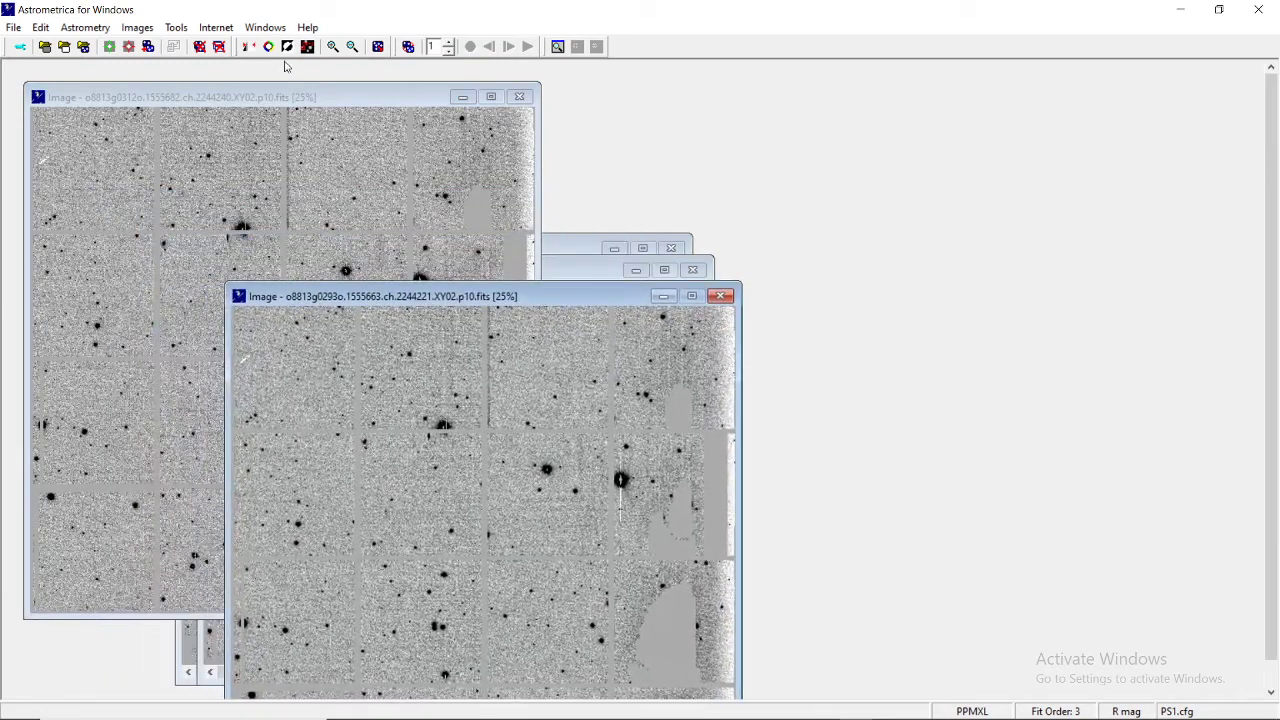
click(300, 105)
drag(300, 105, 543, 327)
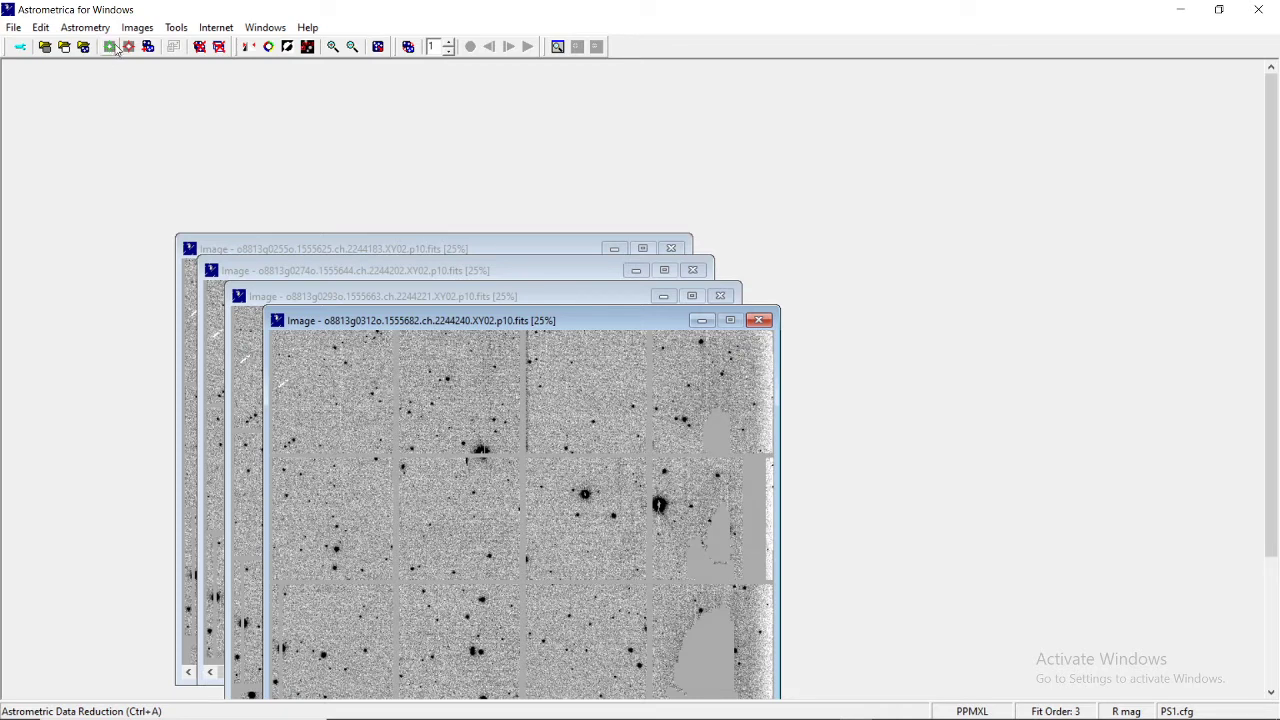
Step: Start data reduction, dismiss the coordinates prompt, and close the Astrometry menu without choosing
click(110, 50)
click(699, 263)
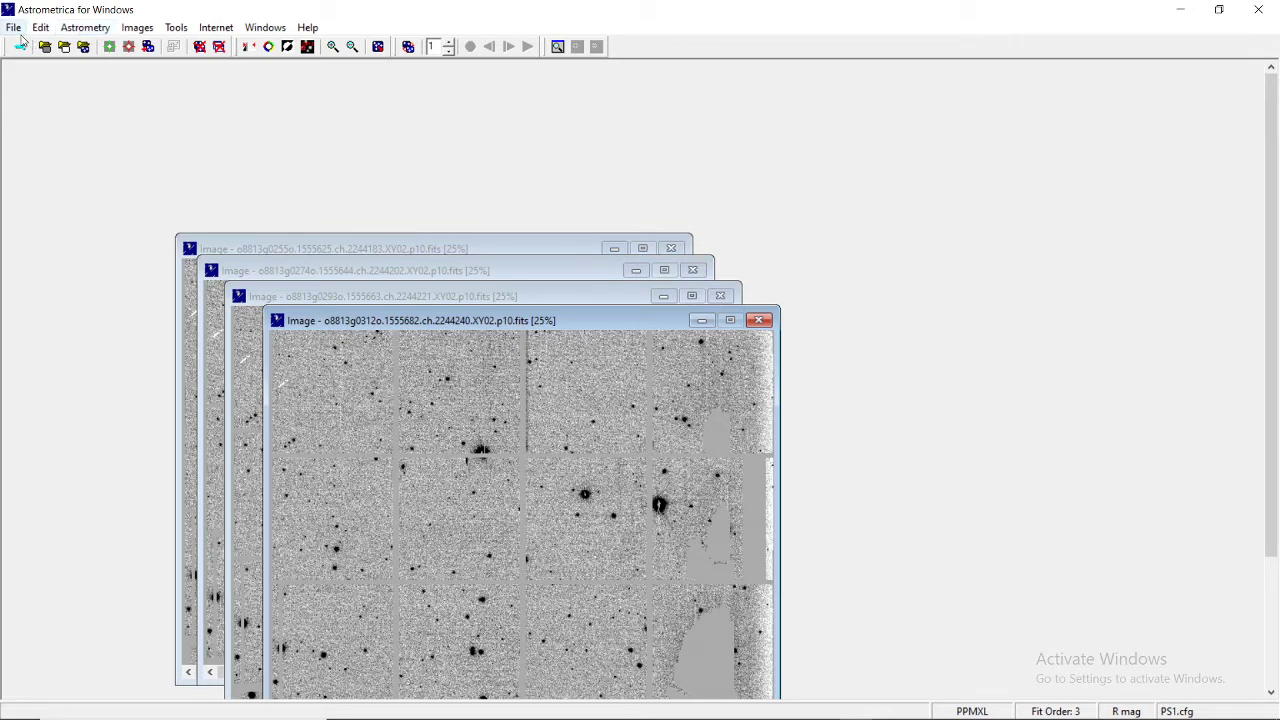
click(88, 29)
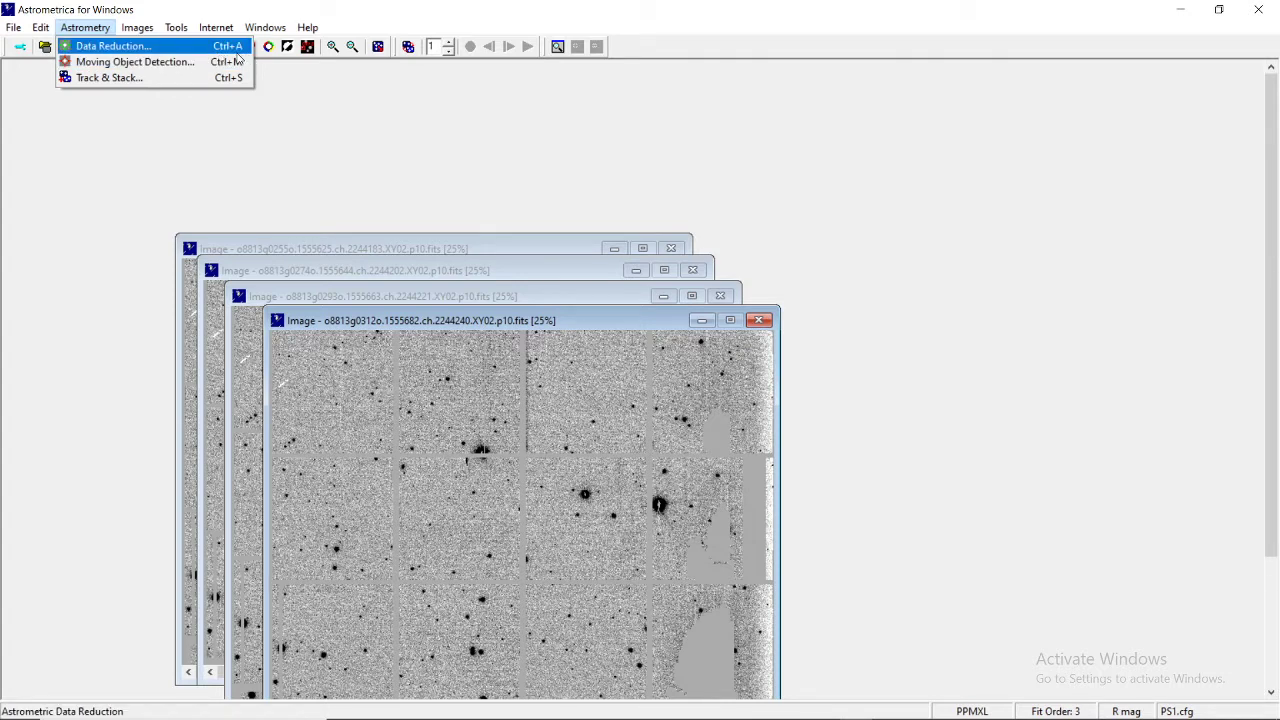
click(393, 137)
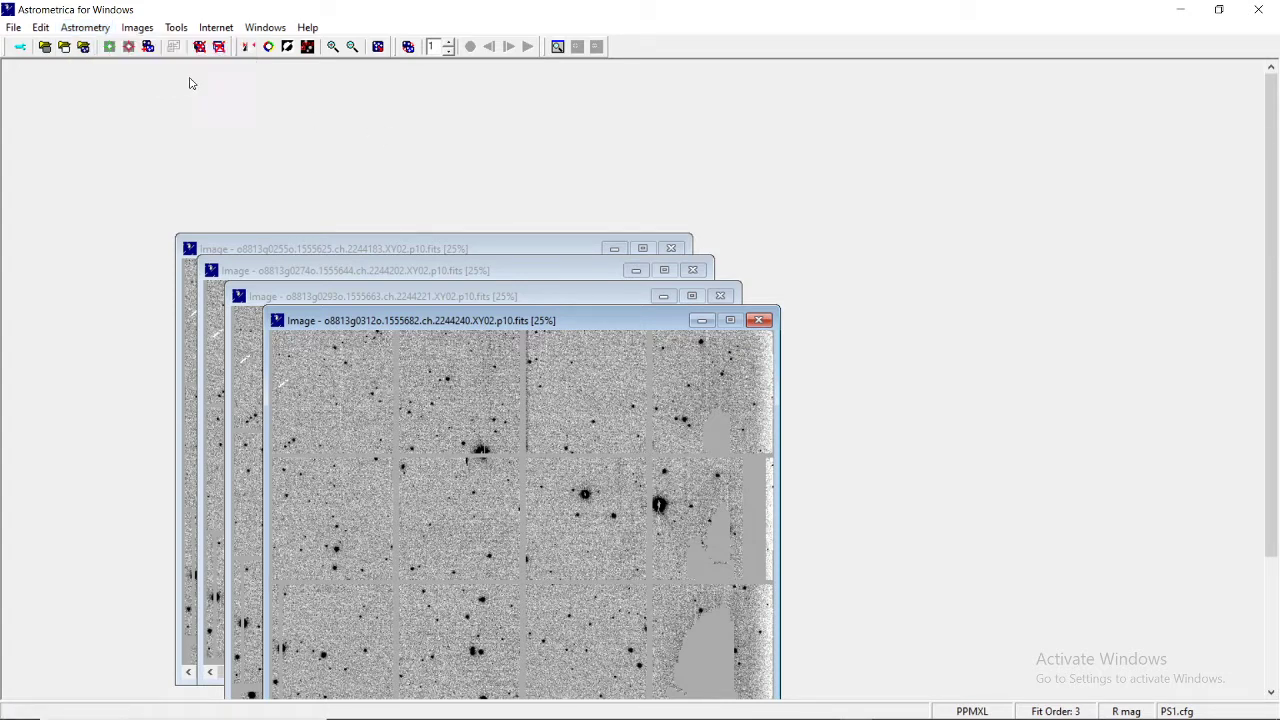
Step: Restart data reduction and drag the Coordinates prompt to the right of the frames
click(112, 54)
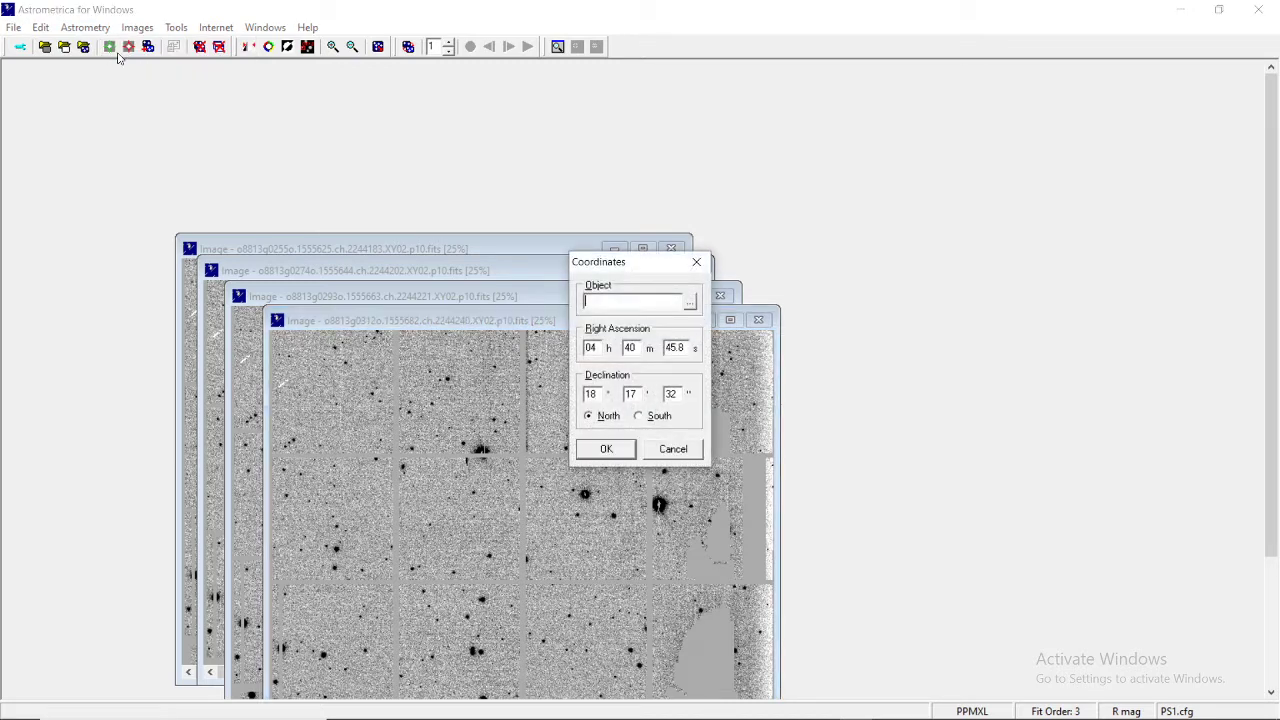
drag(617, 261, 483, 199)
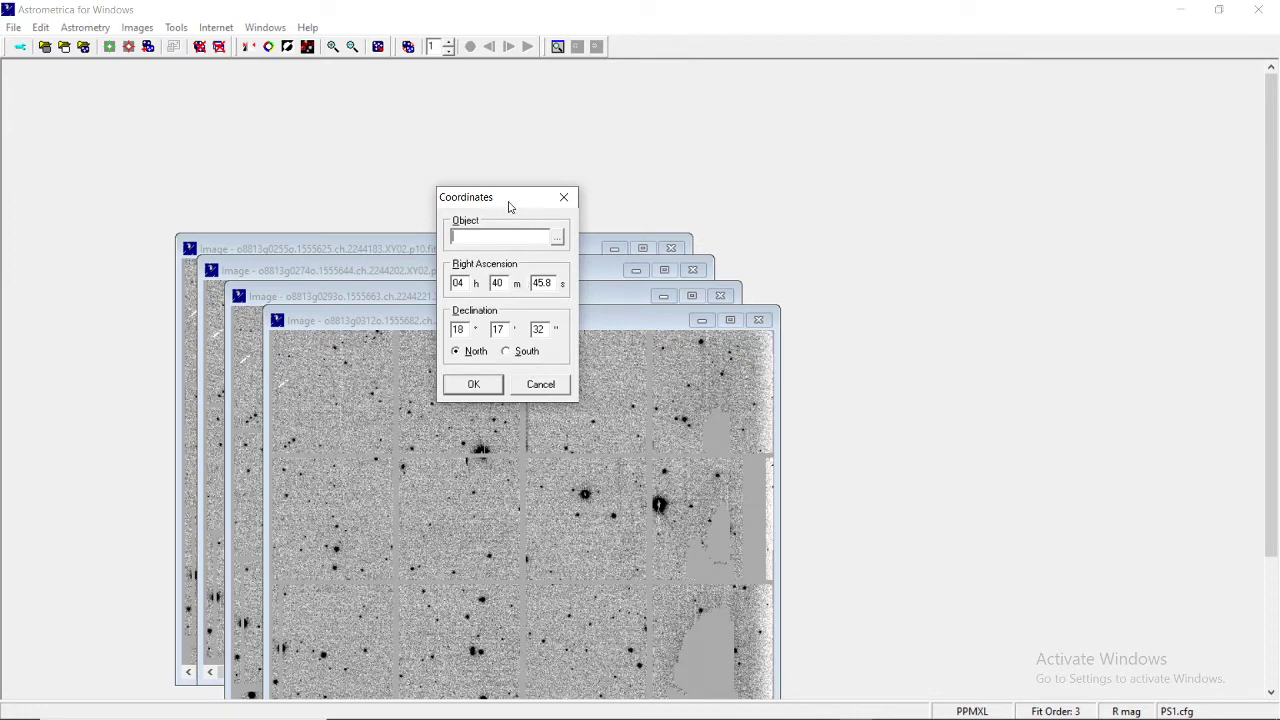
drag(512, 205, 877, 278)
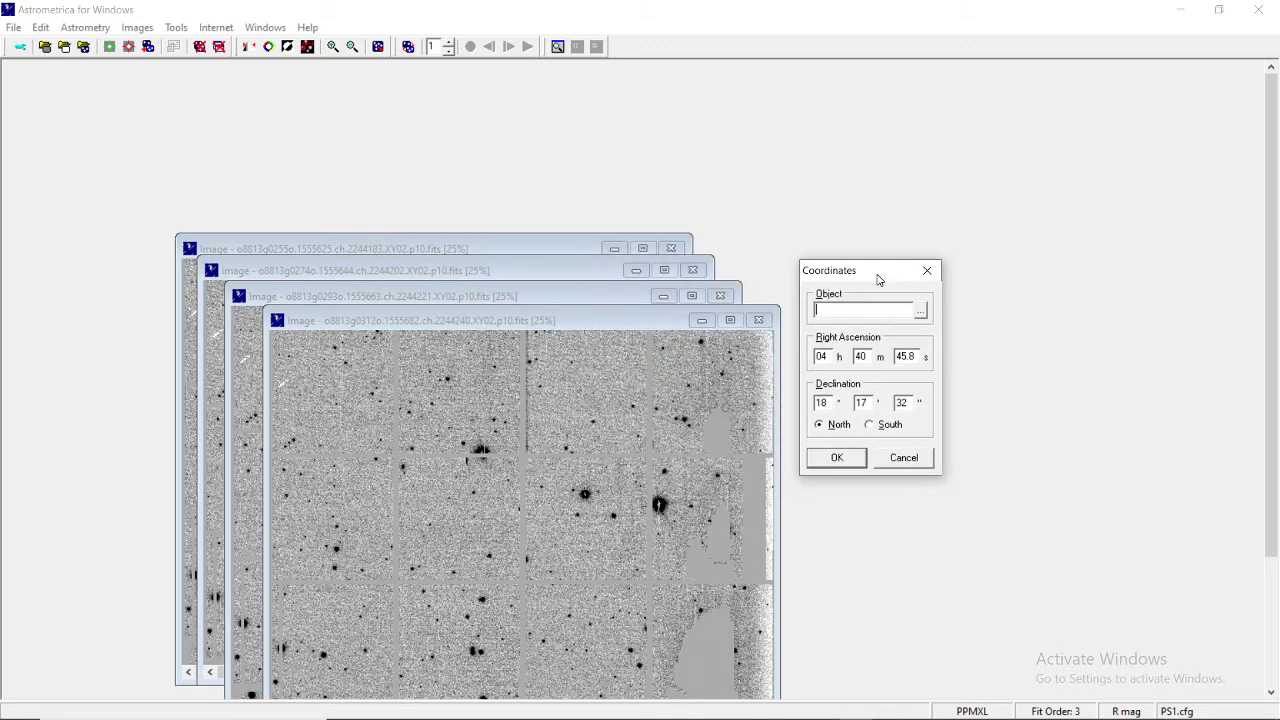
click(920, 312)
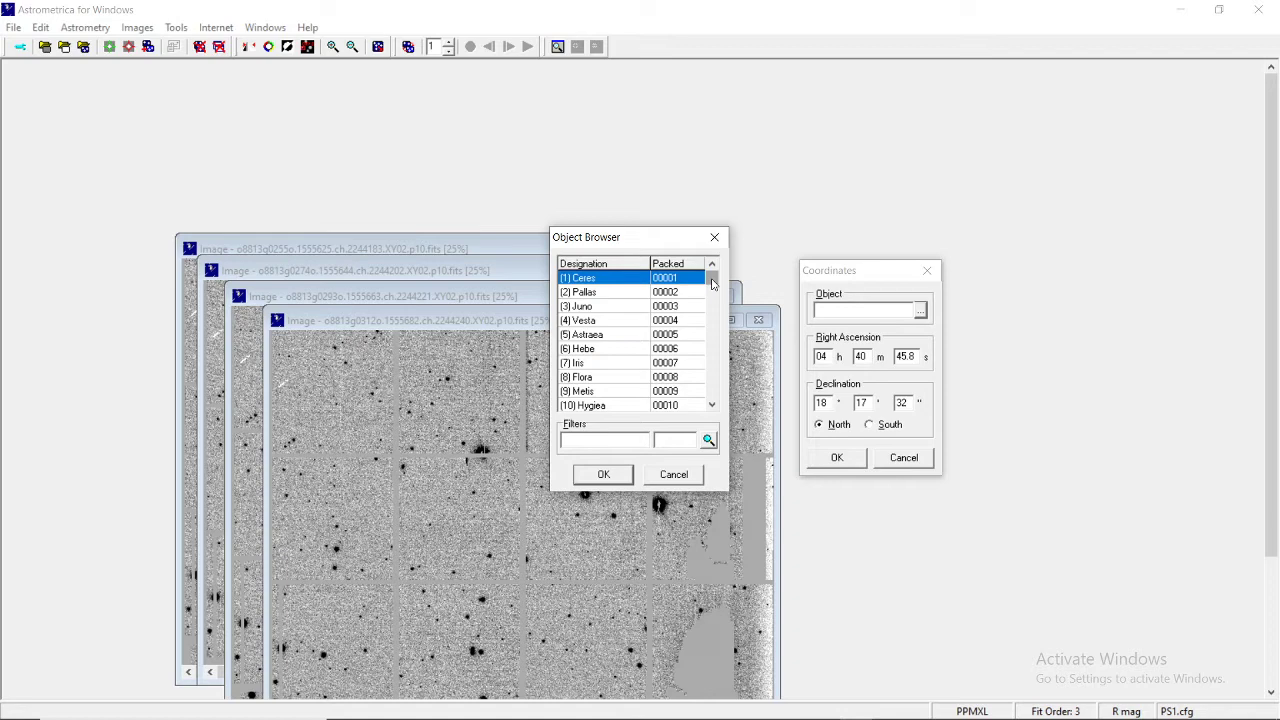
drag(712, 284, 715, 397)
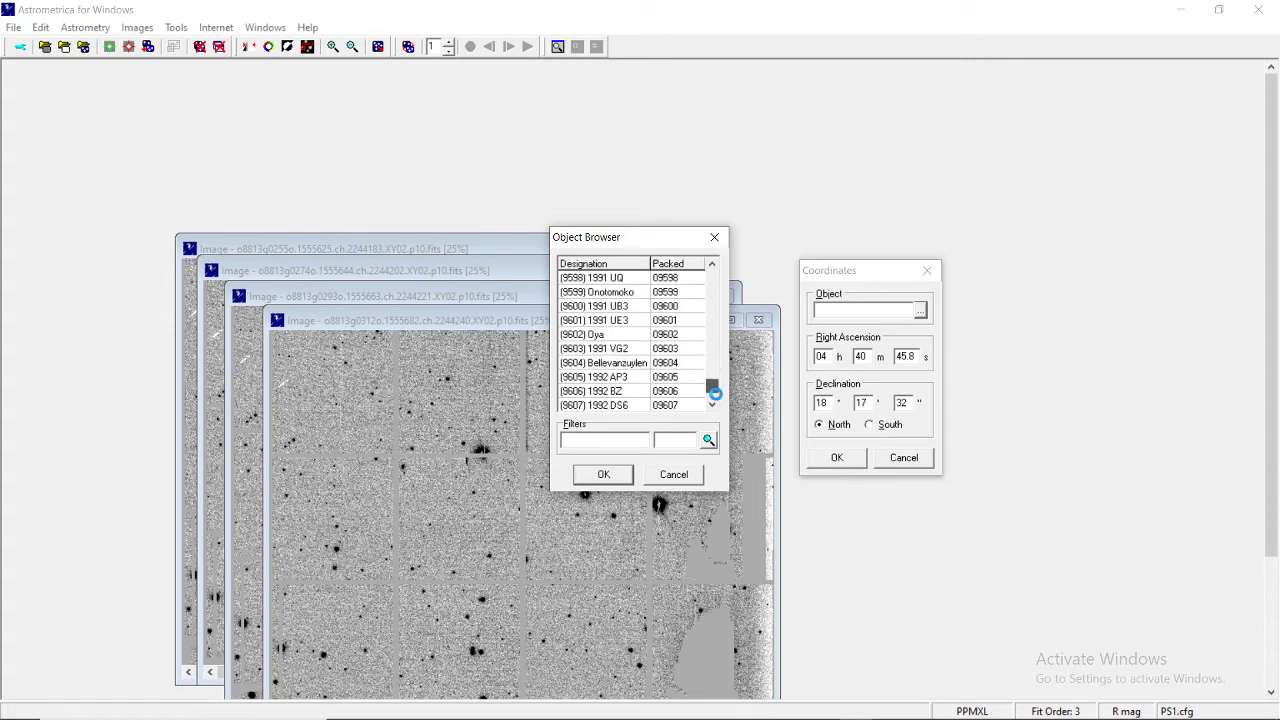
drag(715, 392, 709, 275)
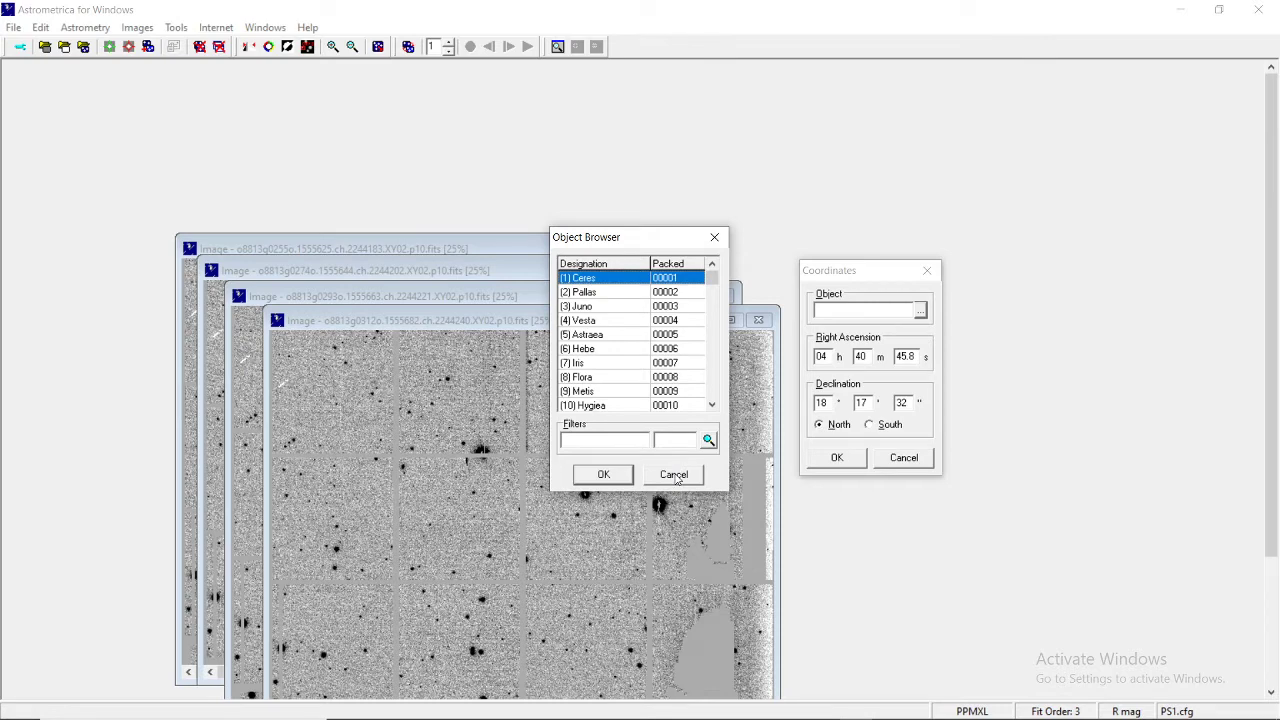
click(675, 476)
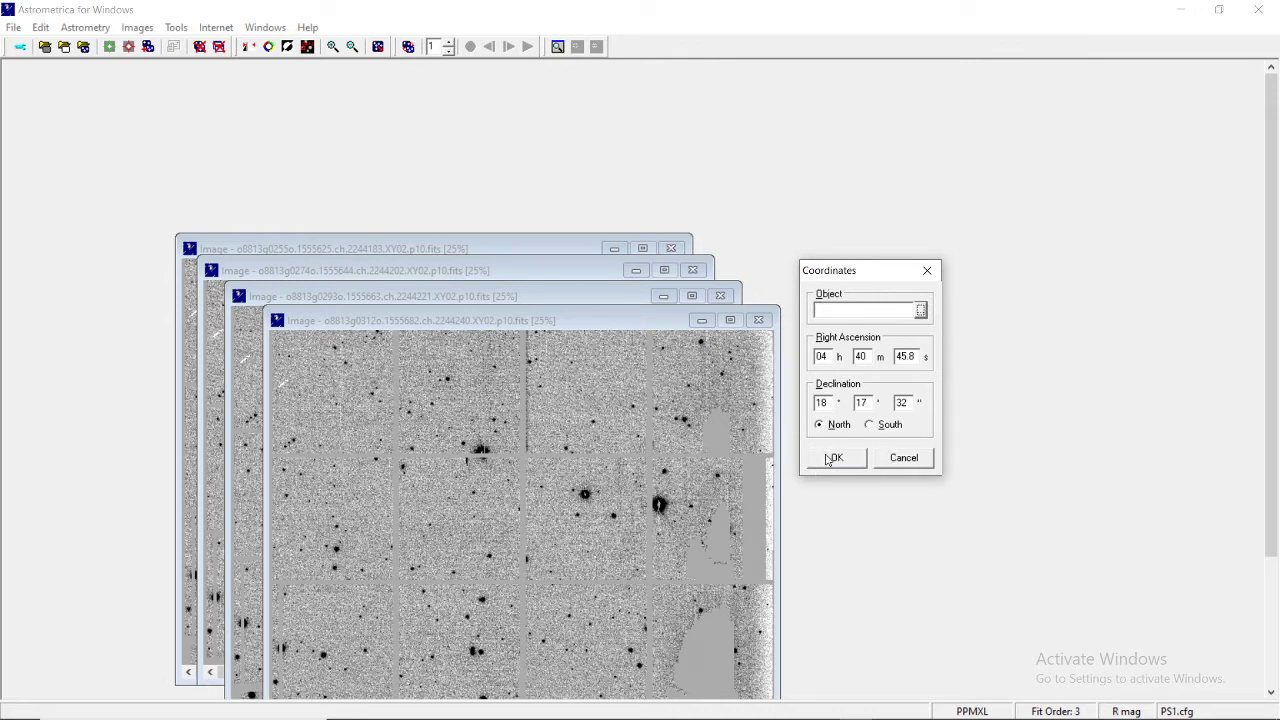
Step: Accept the field centre RA 04h 40m 45.8s, Dec +18° 17' 32" to run extraction
click(826, 457)
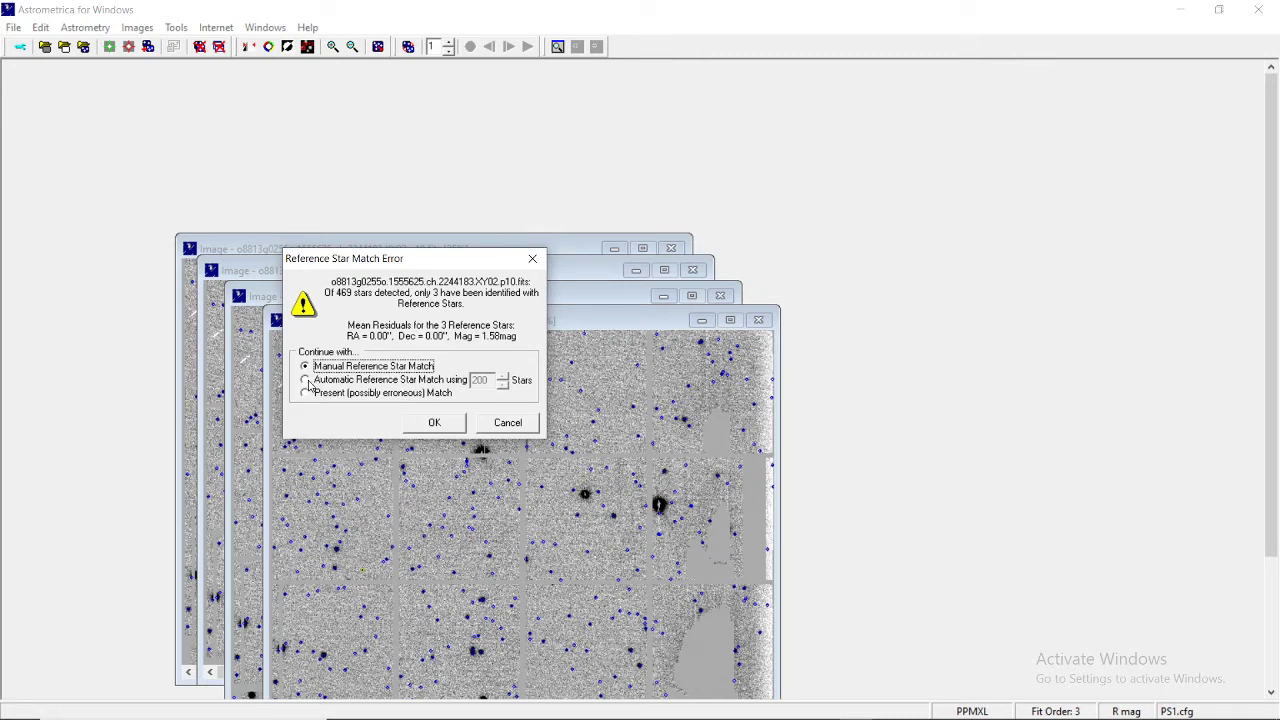
Step: Rerun the reference star match using Automatic Reference Star Match with 200 stars
click(306, 380)
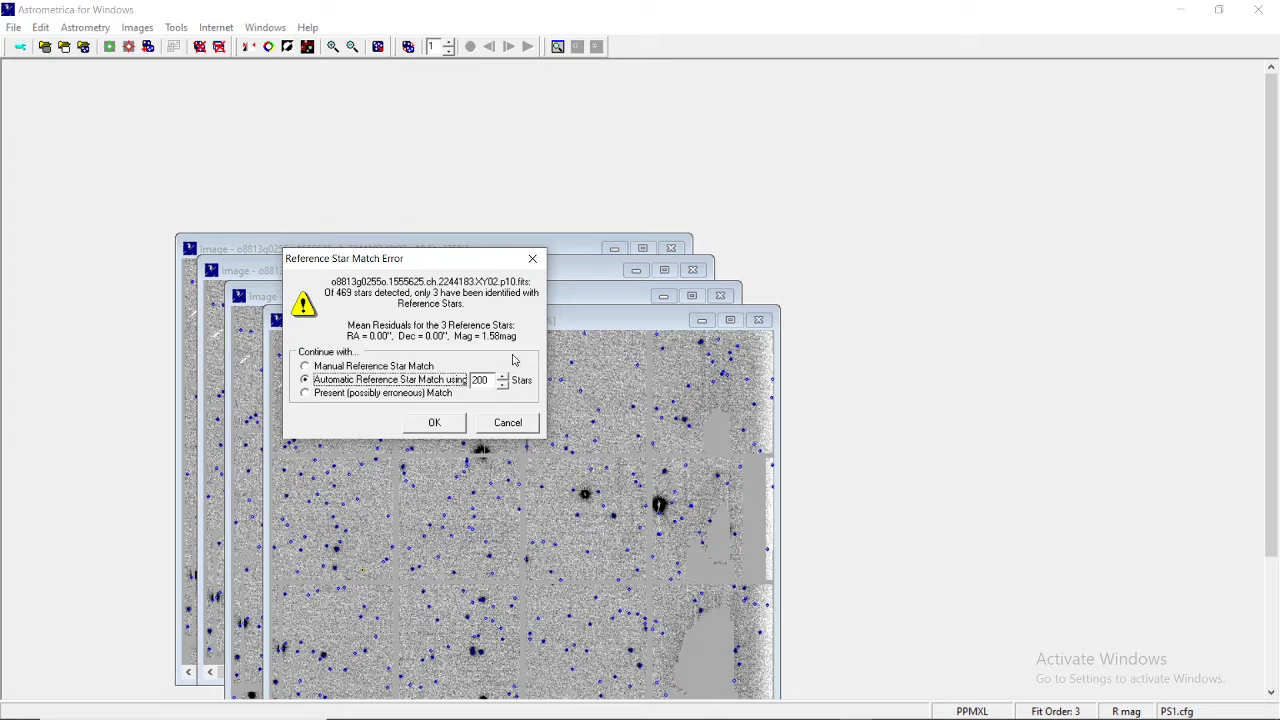
click(441, 430)
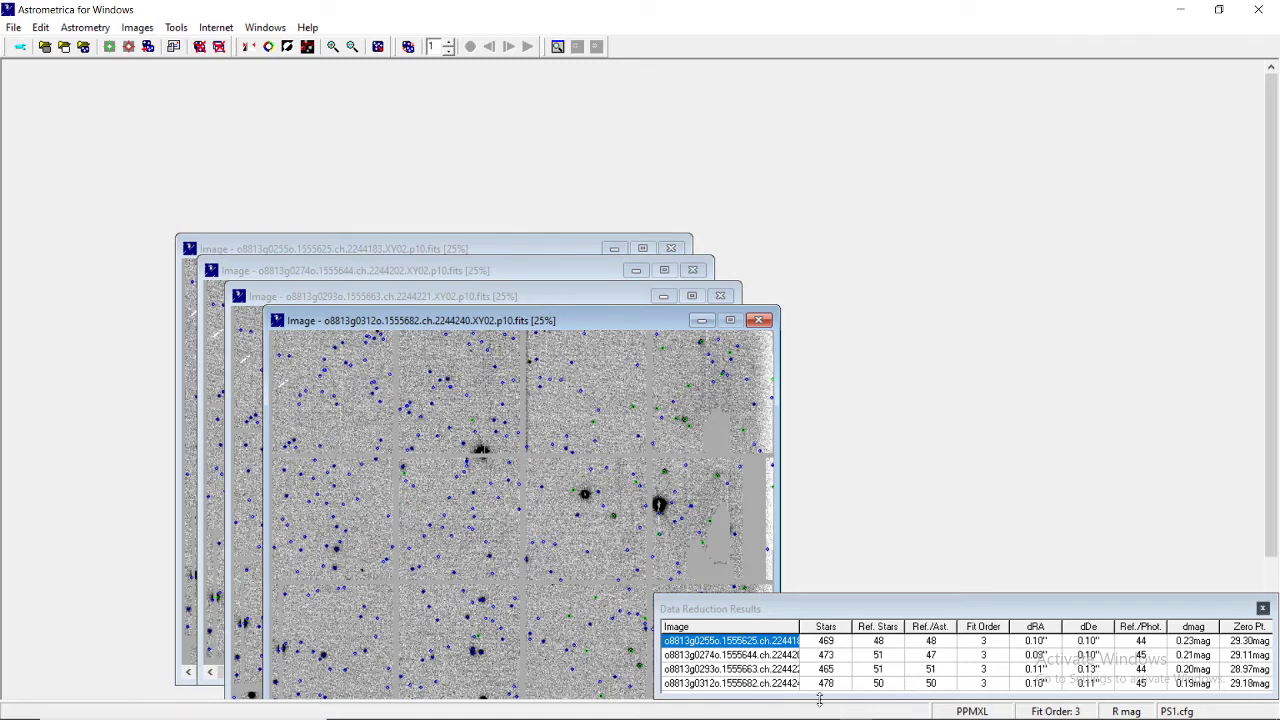
Step: Move the Data Reduction Results window over the images, review it, then close it
drag(1049, 610, 851, 291)
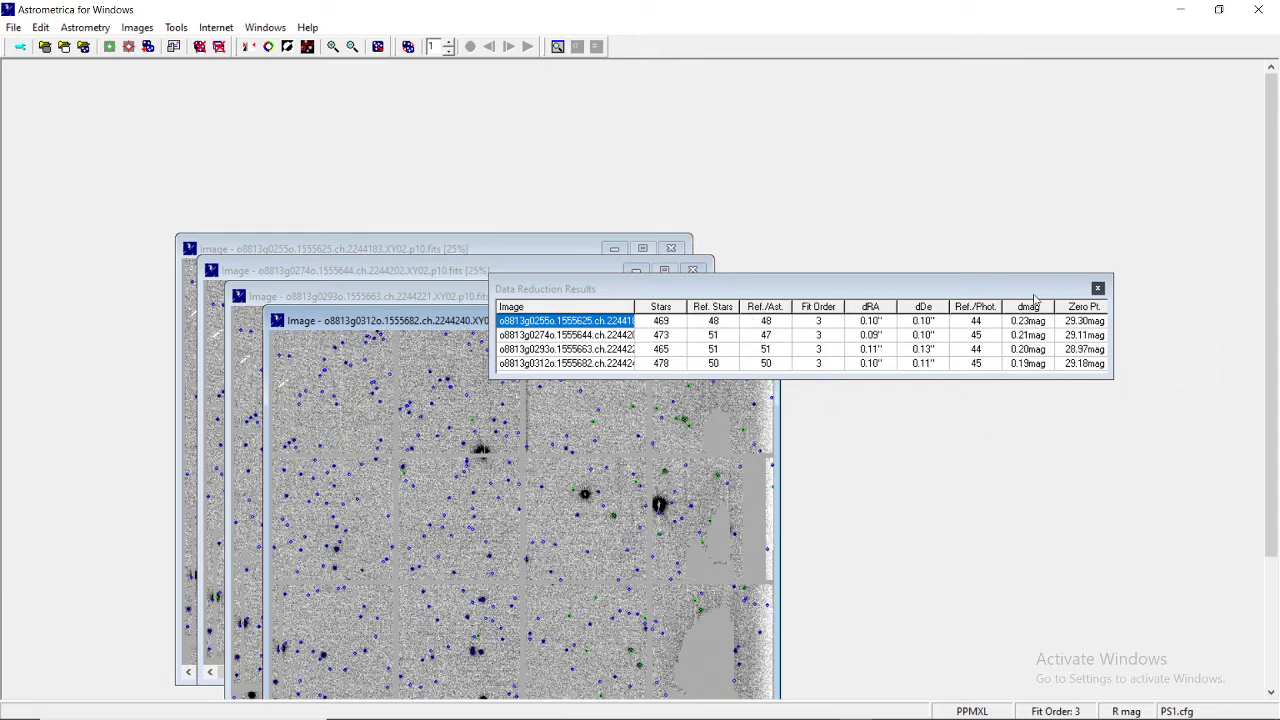
click(1097, 290)
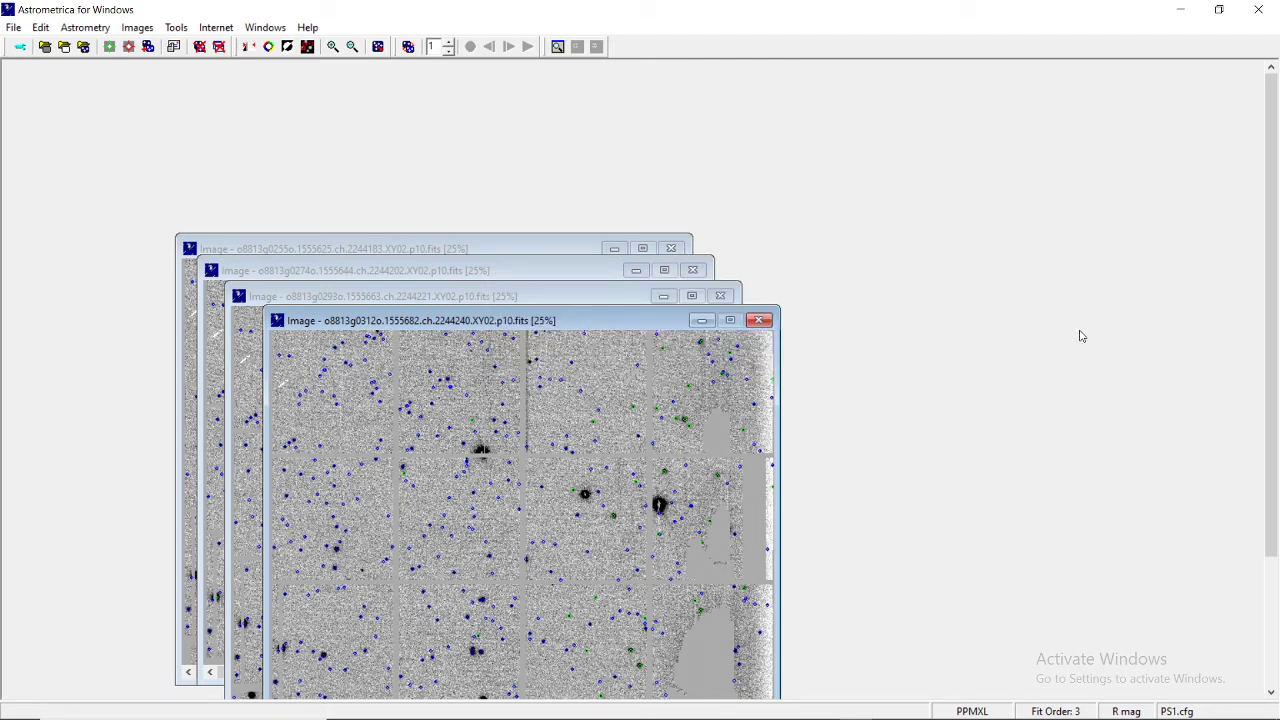
Step: Move the front frame up-right, zoom in twice, and make its window taller and wider
drag(546, 320, 643, 157)
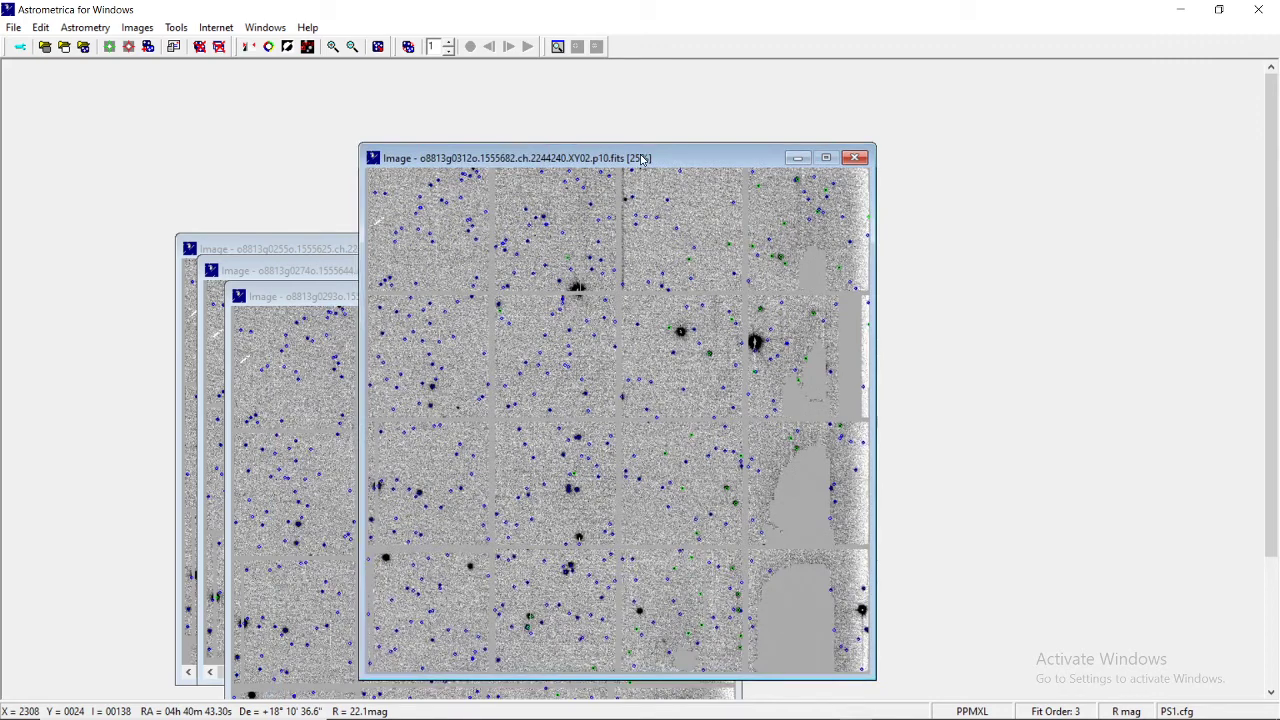
click(333, 46)
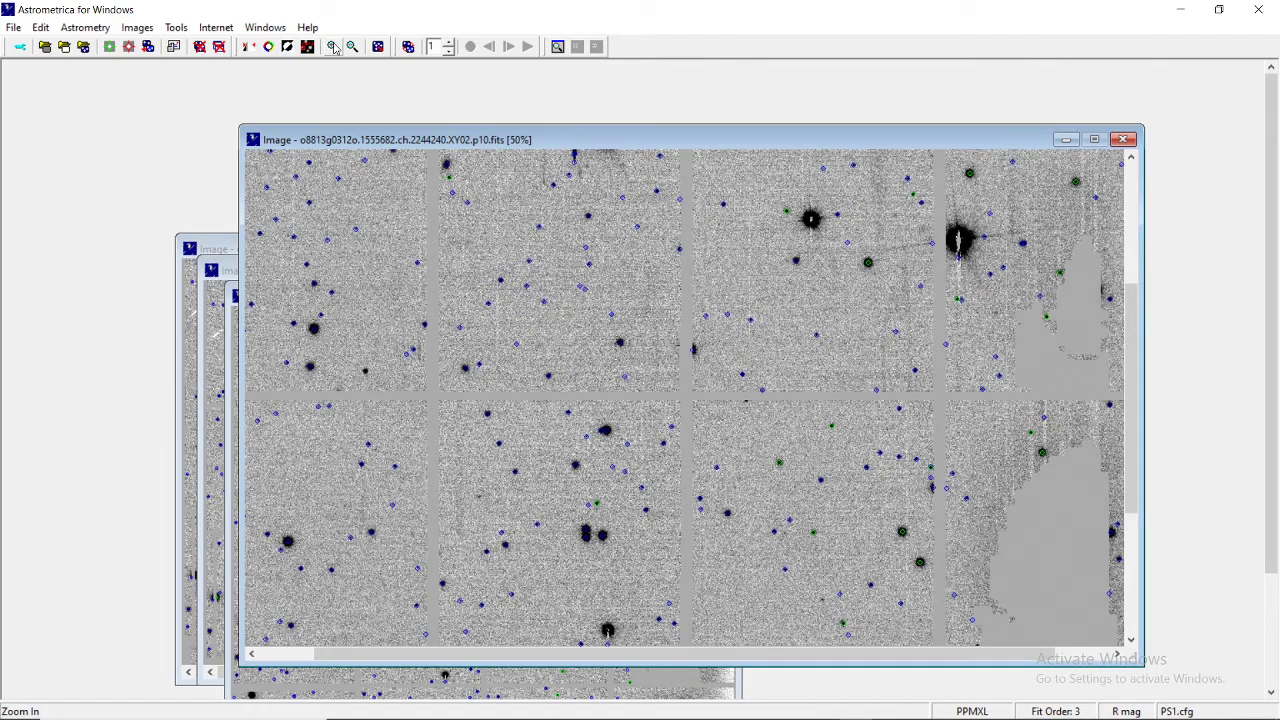
click(333, 47)
click(1105, 676)
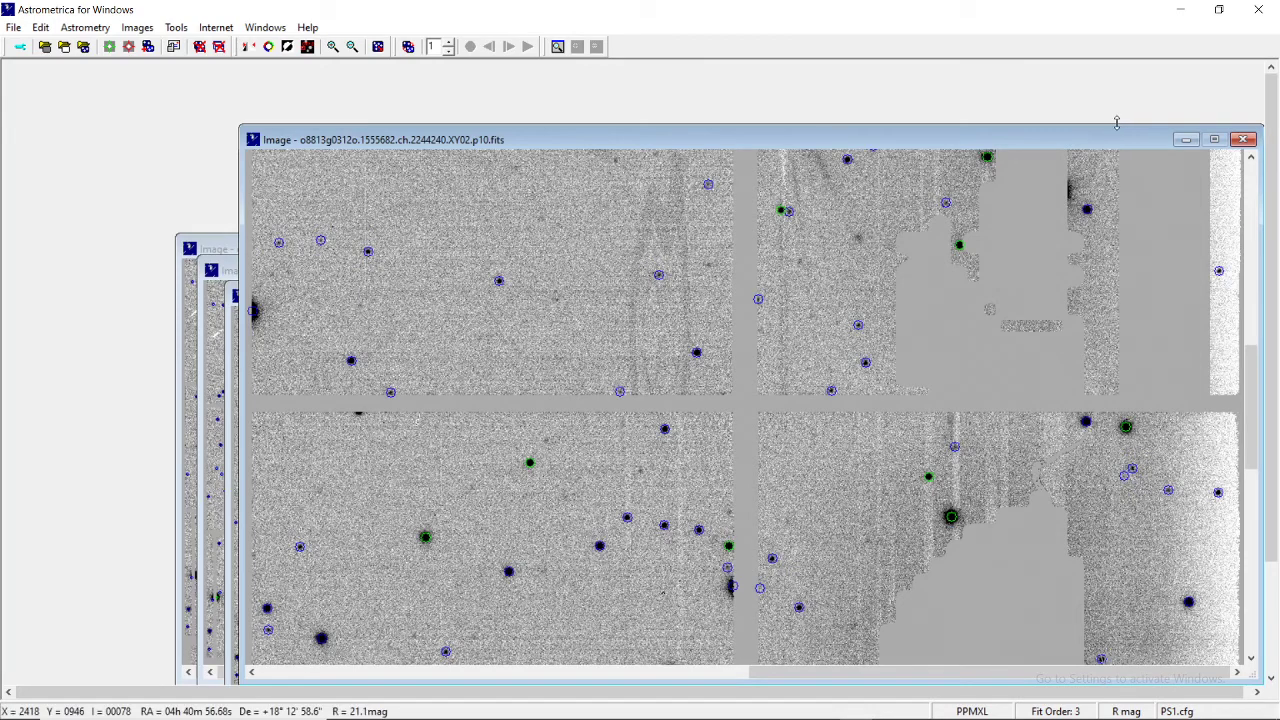
drag(1116, 121, 1116, 75)
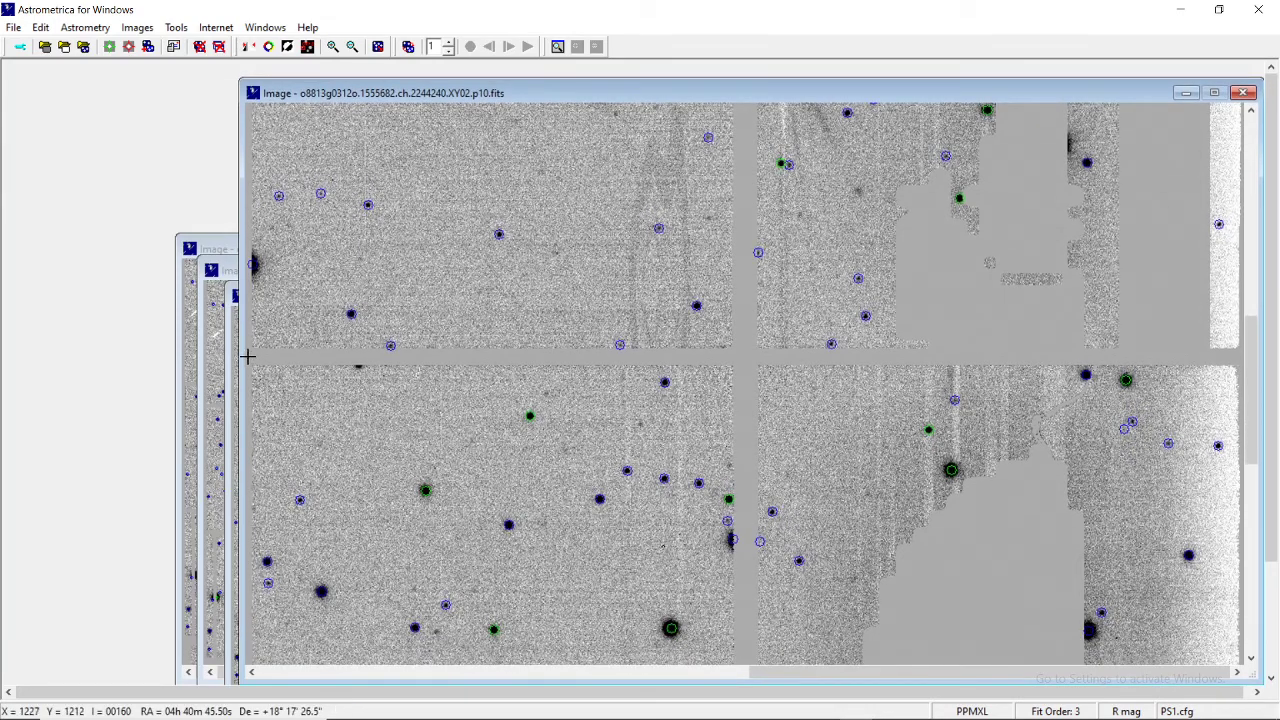
drag(247, 356, 92, 345)
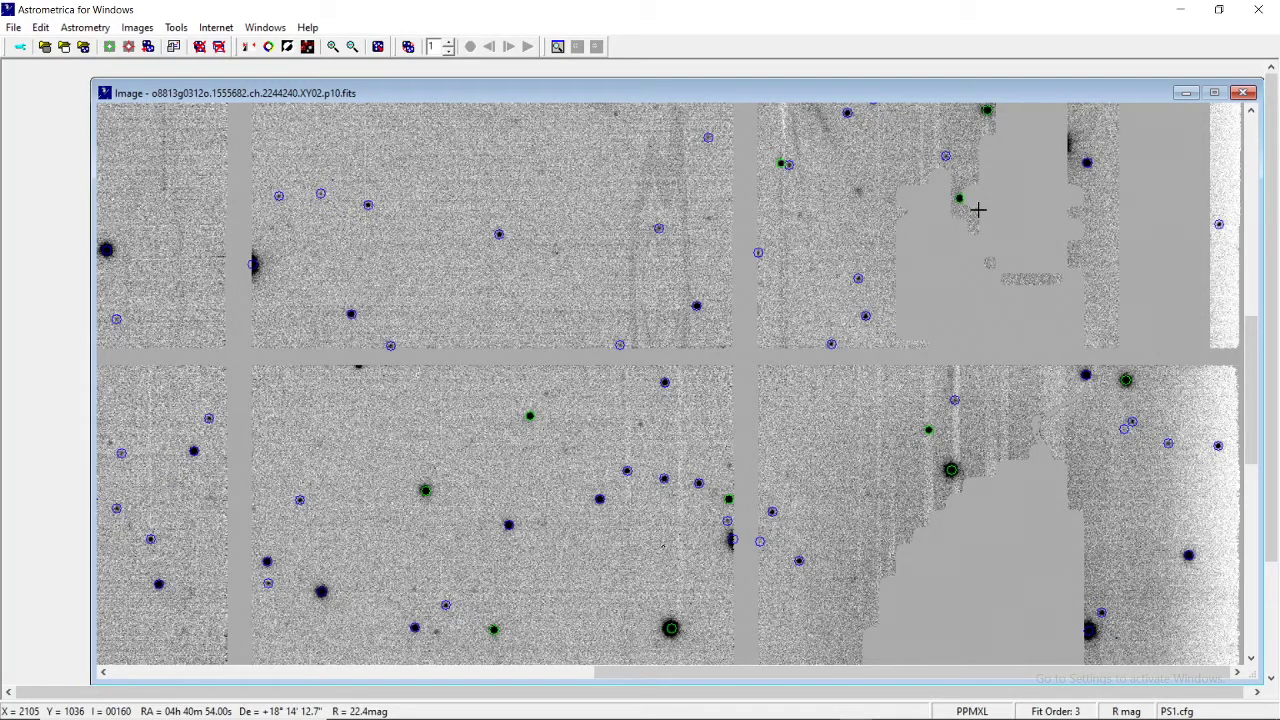
click(287, 47)
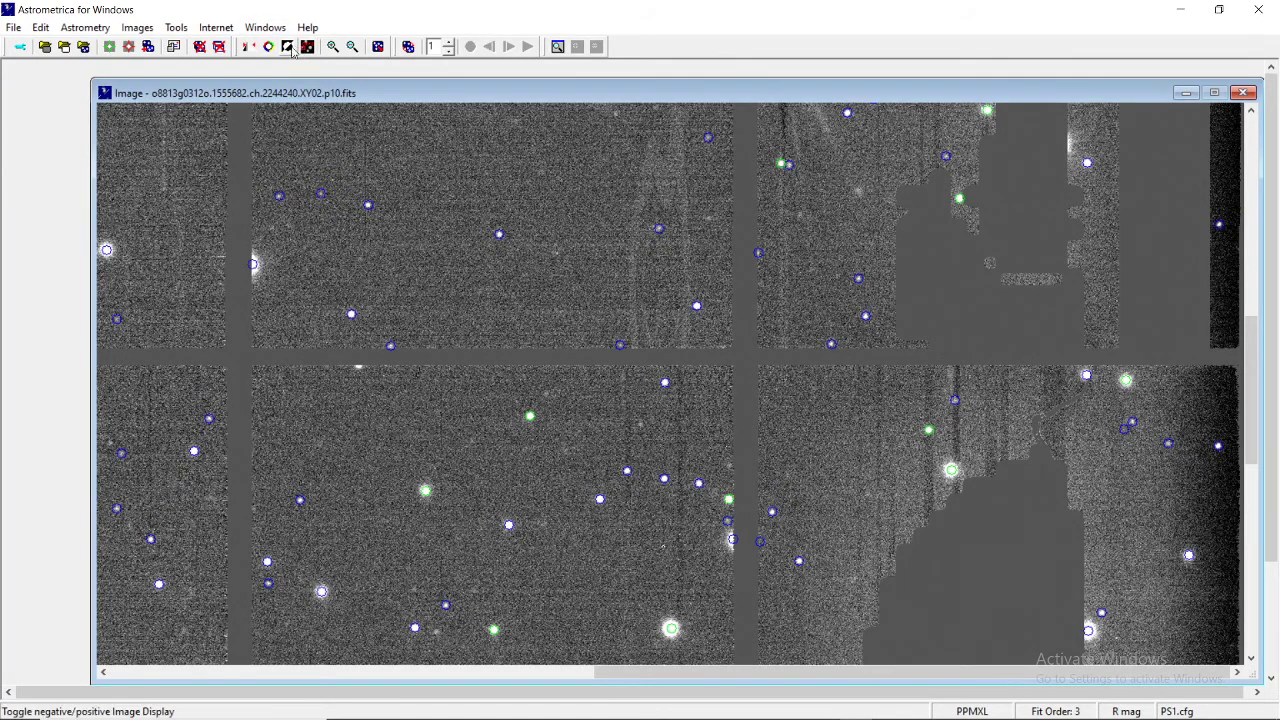
click(307, 47)
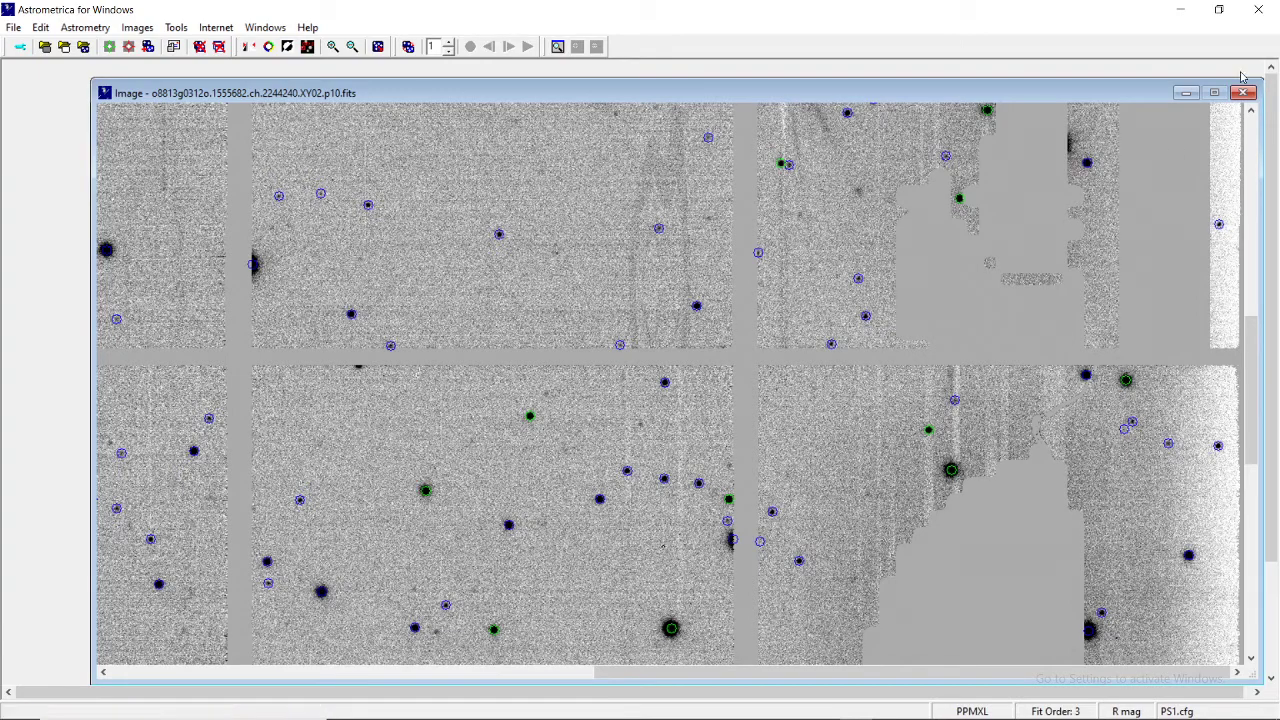
Step: Zoom the front frame out twice to 25% and move it back onto the stack
click(352, 47)
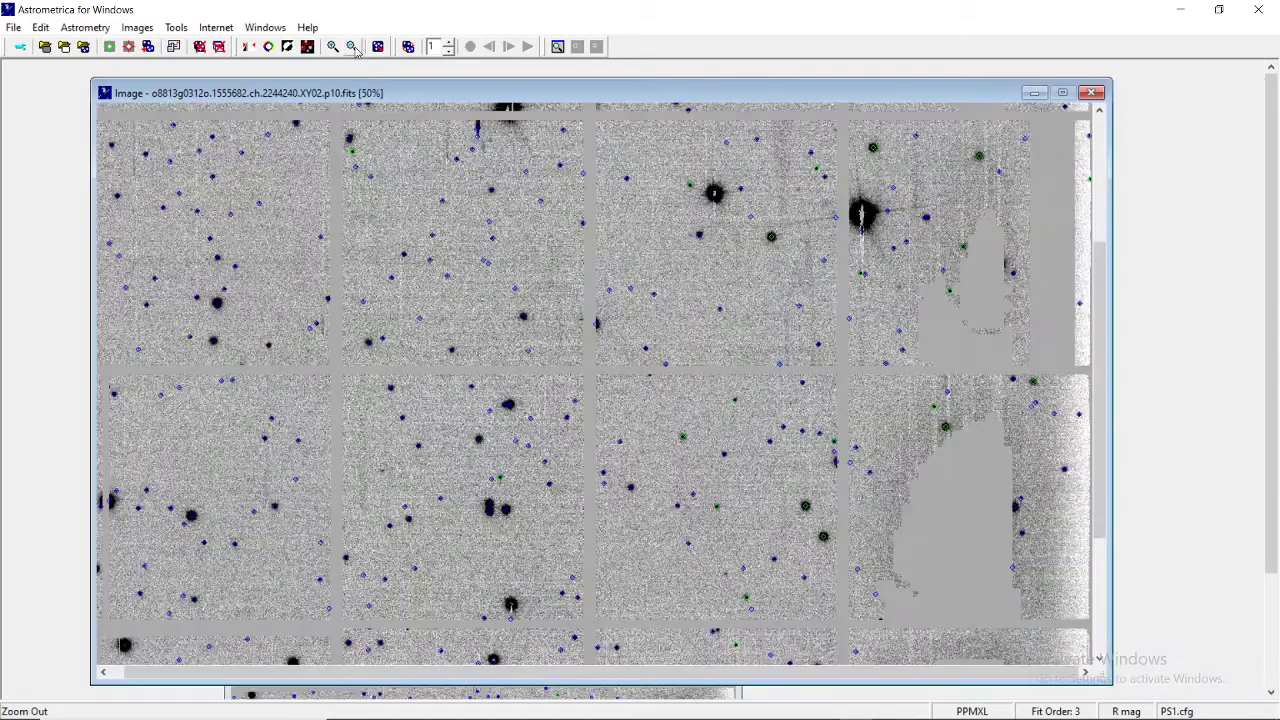
click(352, 47)
drag(381, 92, 554, 313)
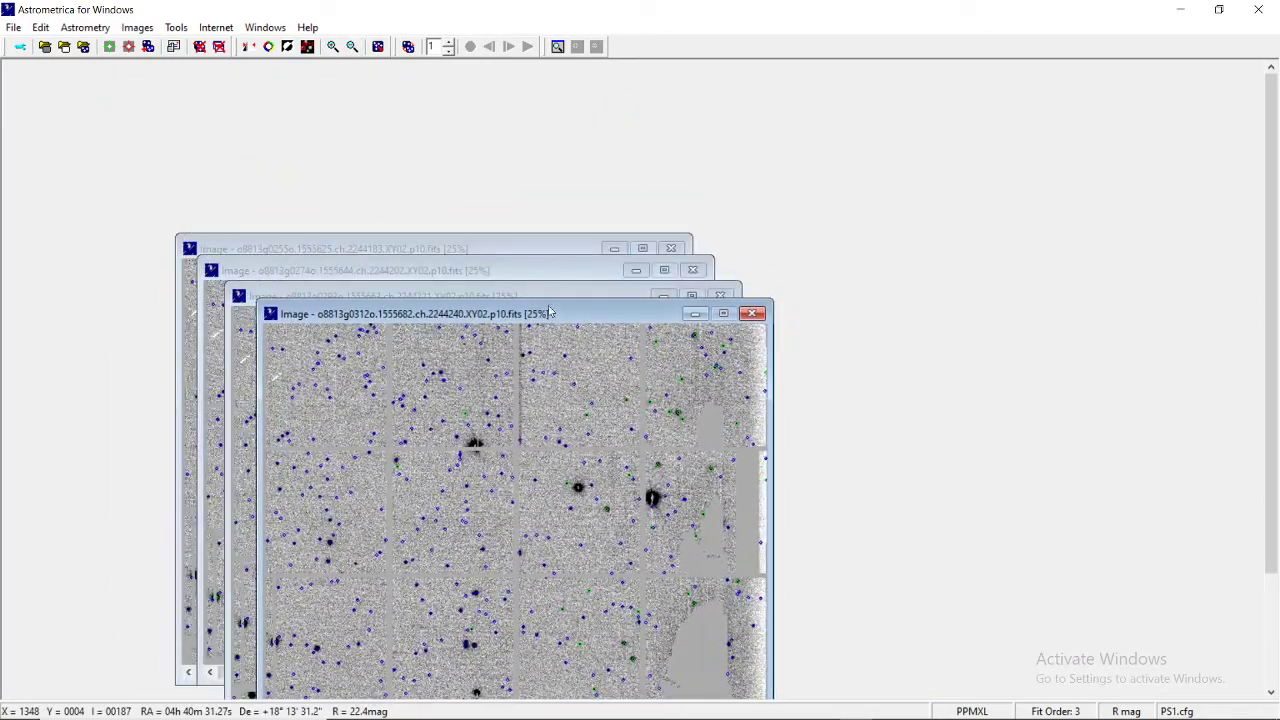
Step: Run the Known Object Overlay to label the magnitude ~20.4 known asteroid in red on the front frame
click(308, 48)
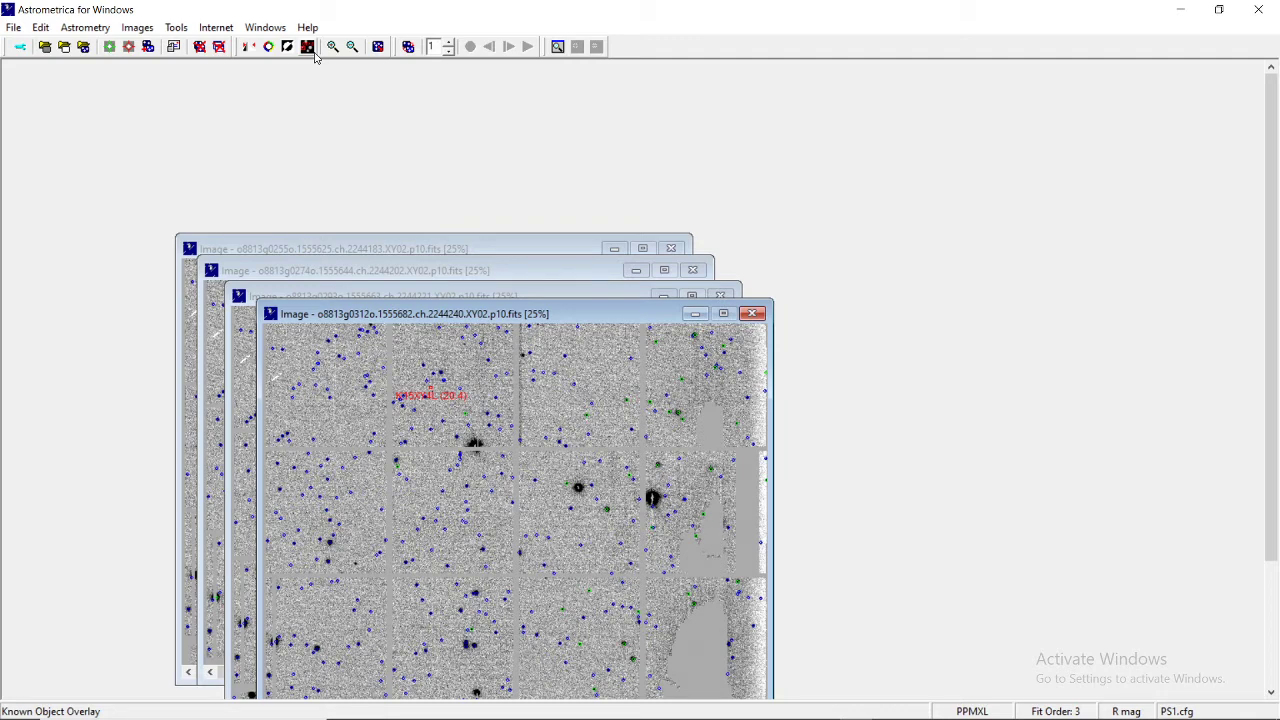
Step: Magnify the front frame to 50%, then 100%, and make its image window taller
click(333, 46)
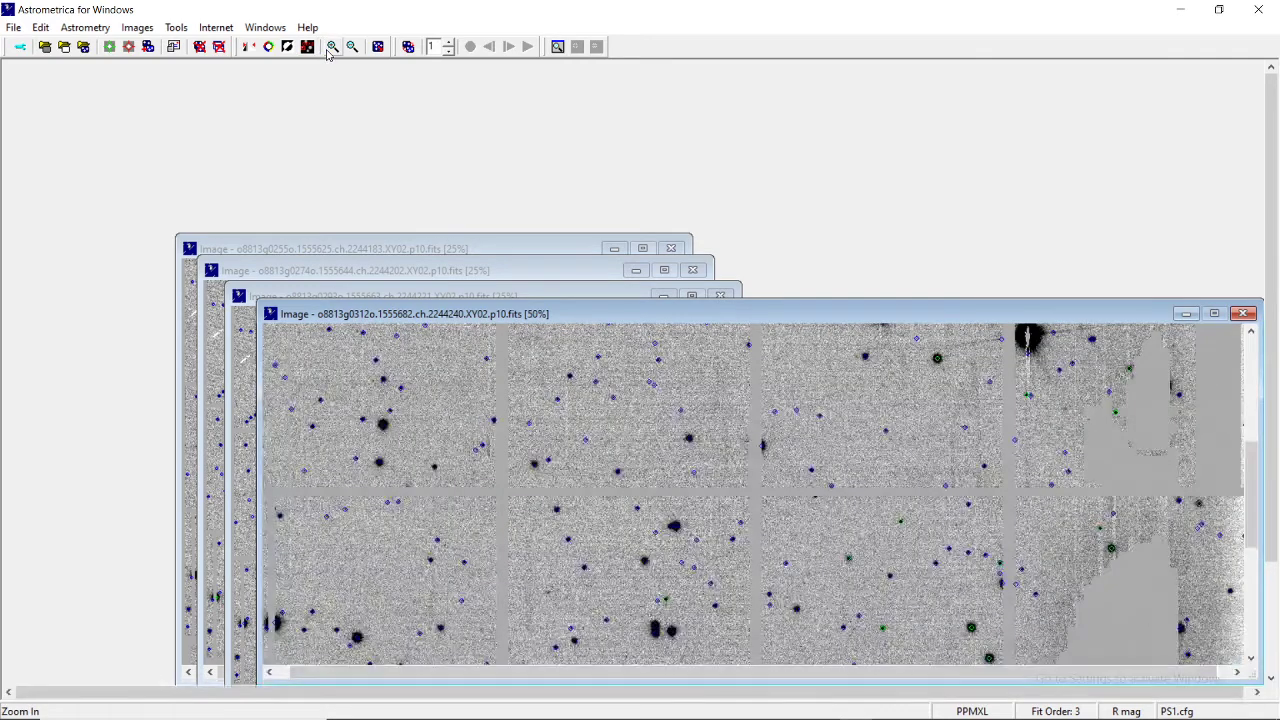
drag(912, 296, 880, 92)
click(1251, 160)
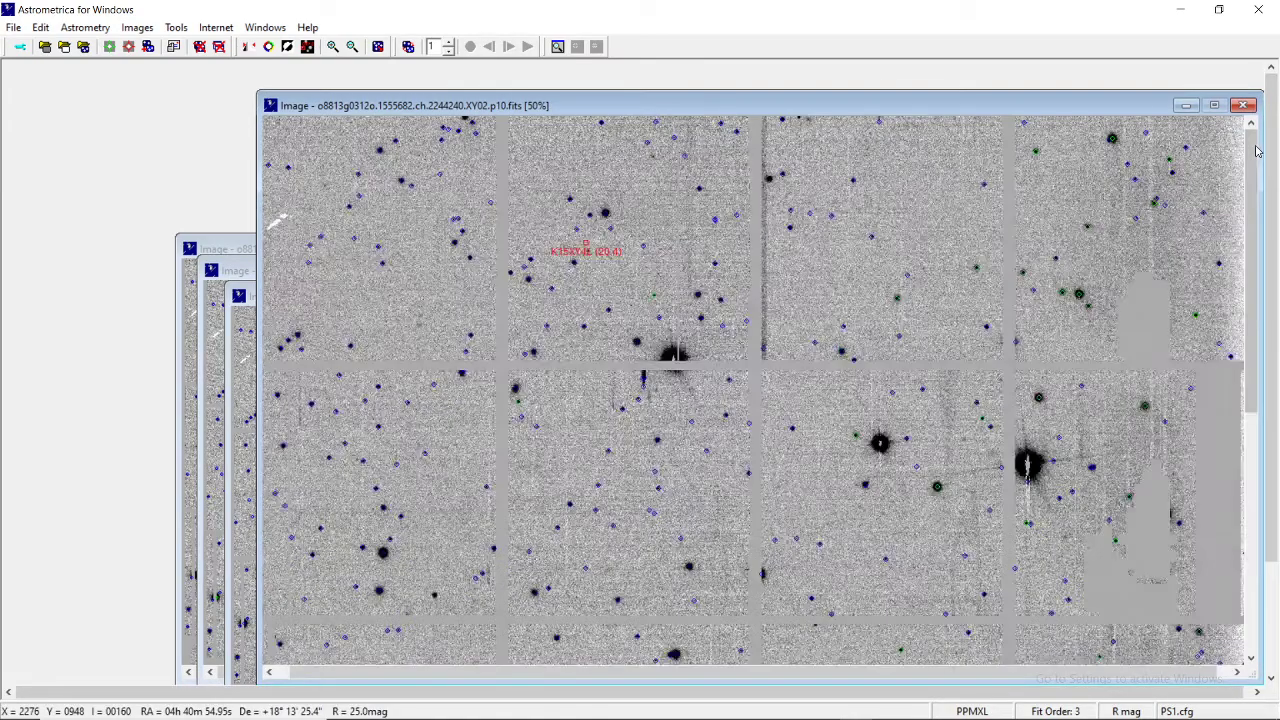
click(333, 46)
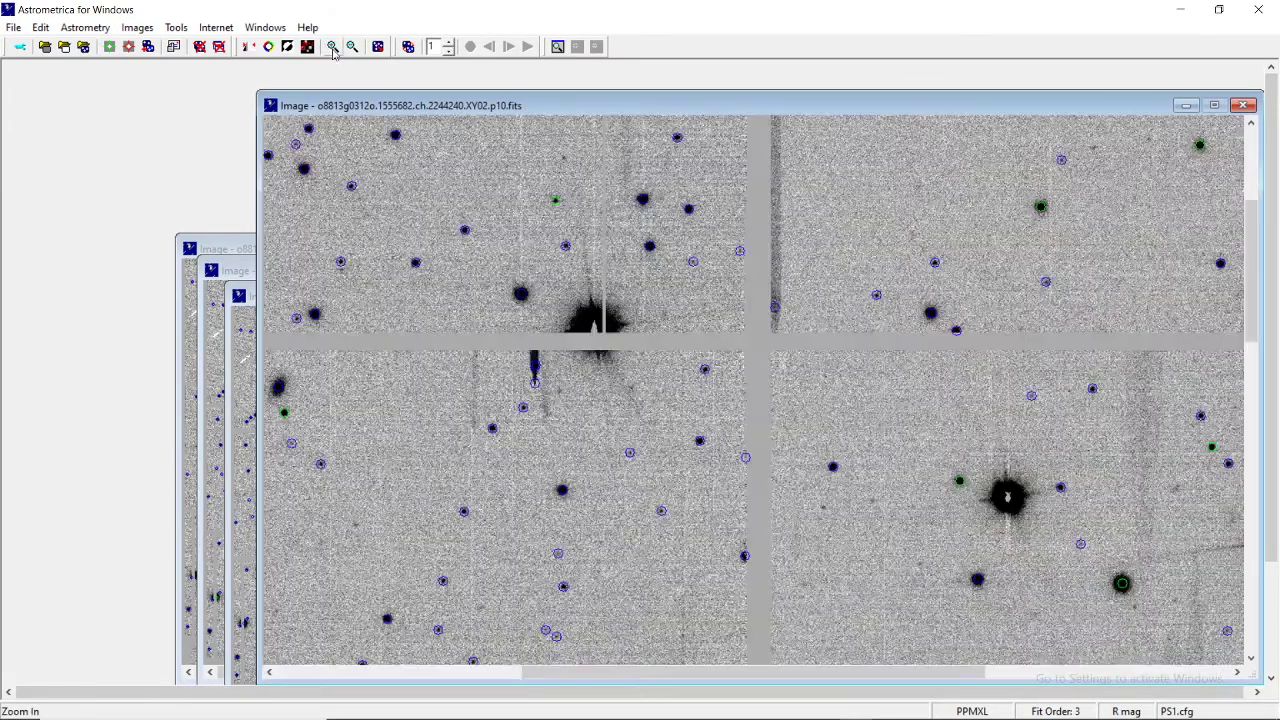
click(457, 677)
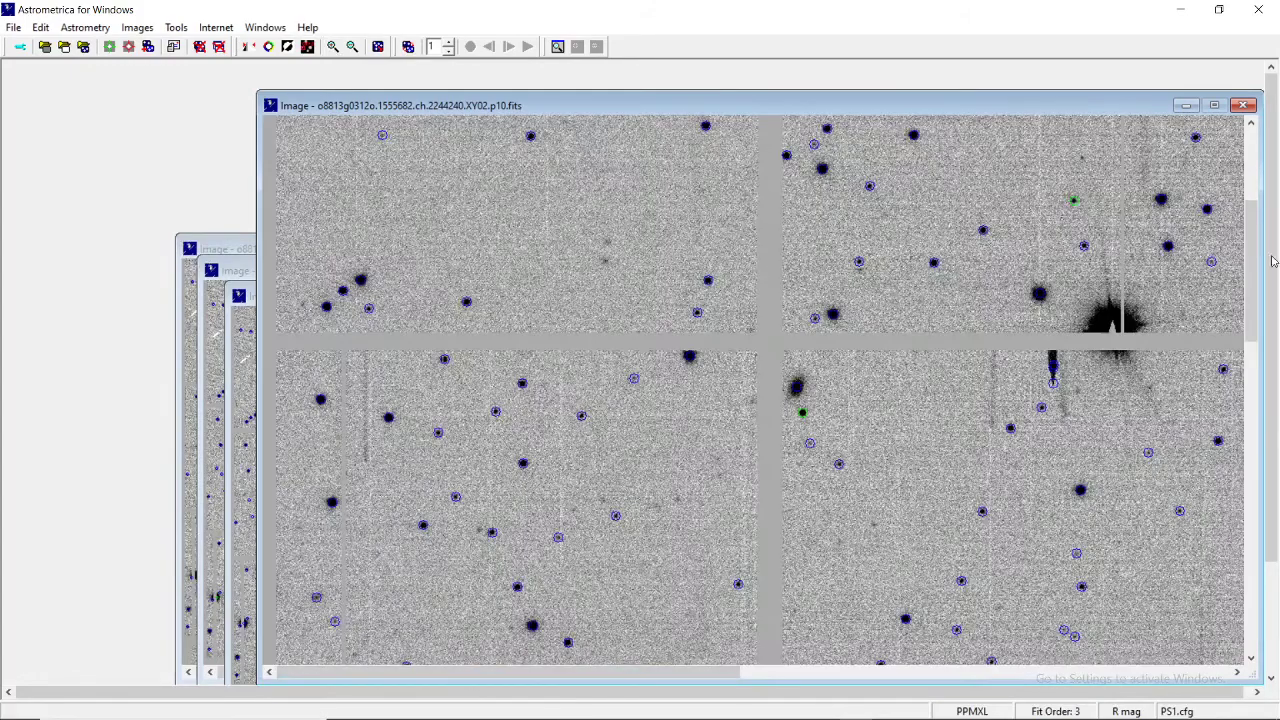
click(1253, 148)
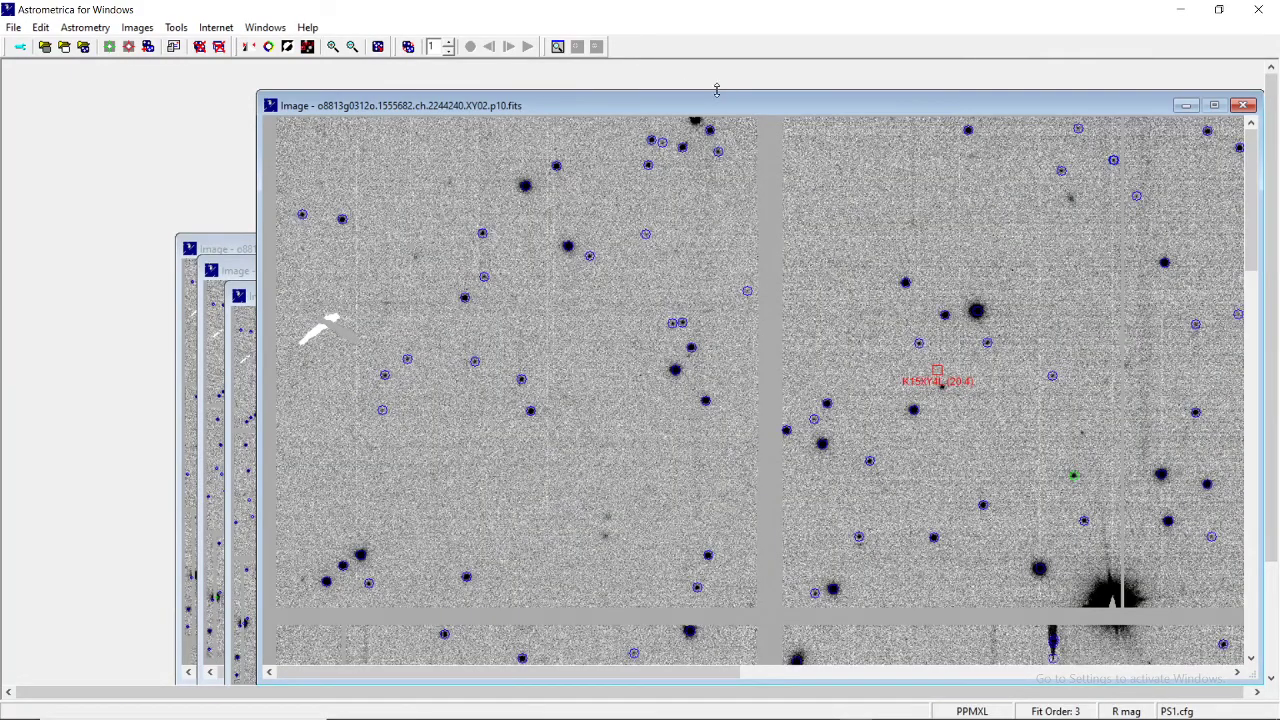
Step: Move the image window up and left, magnify to 200%, and scroll to the red asteroid marker
drag(710, 101, 529, 78)
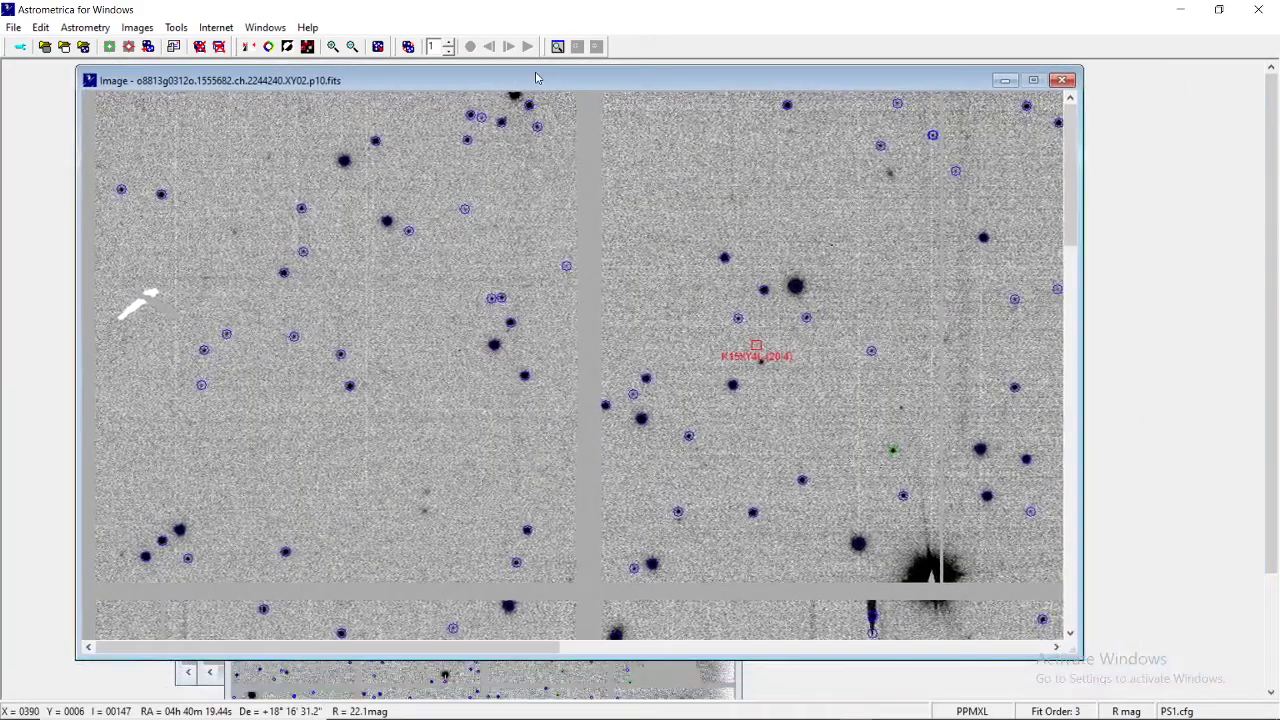
click(333, 47)
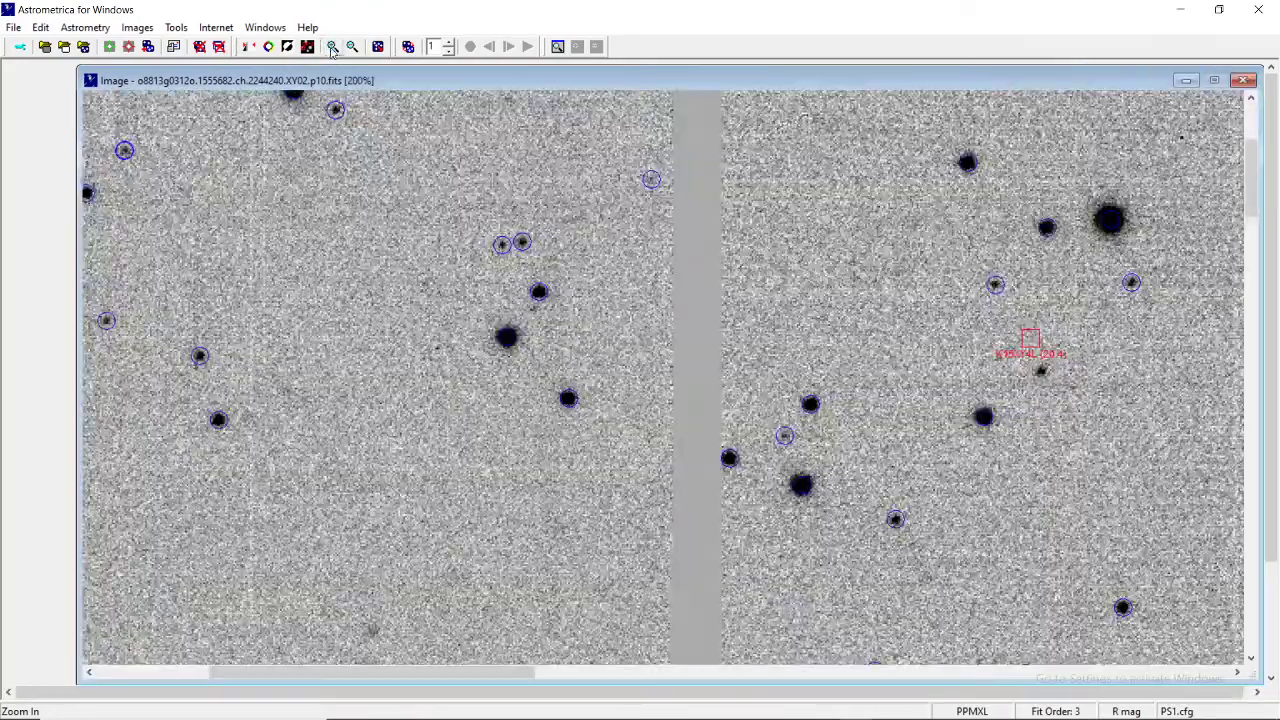
click(1236, 673)
drag(1236, 673, 1236, 679)
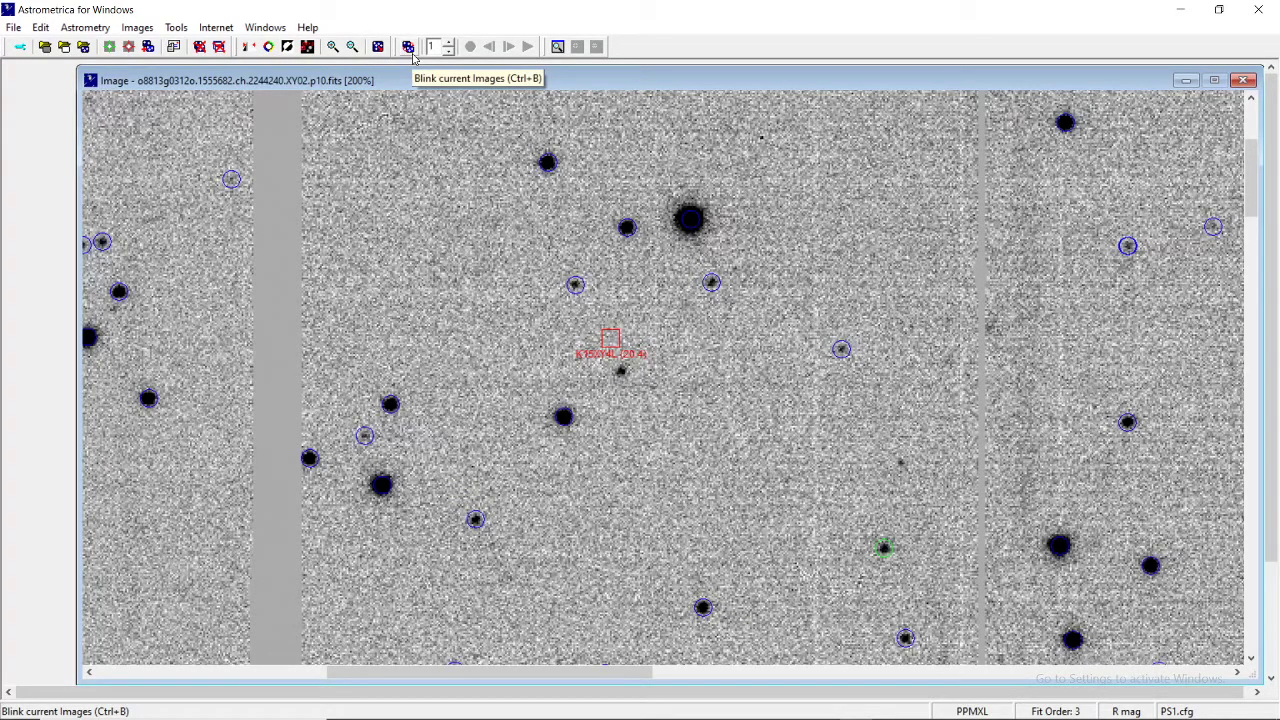
Step: Zoom the front frame out to 25% and drag its window back onto the stack of frames
click(352, 48)
click(352, 50)
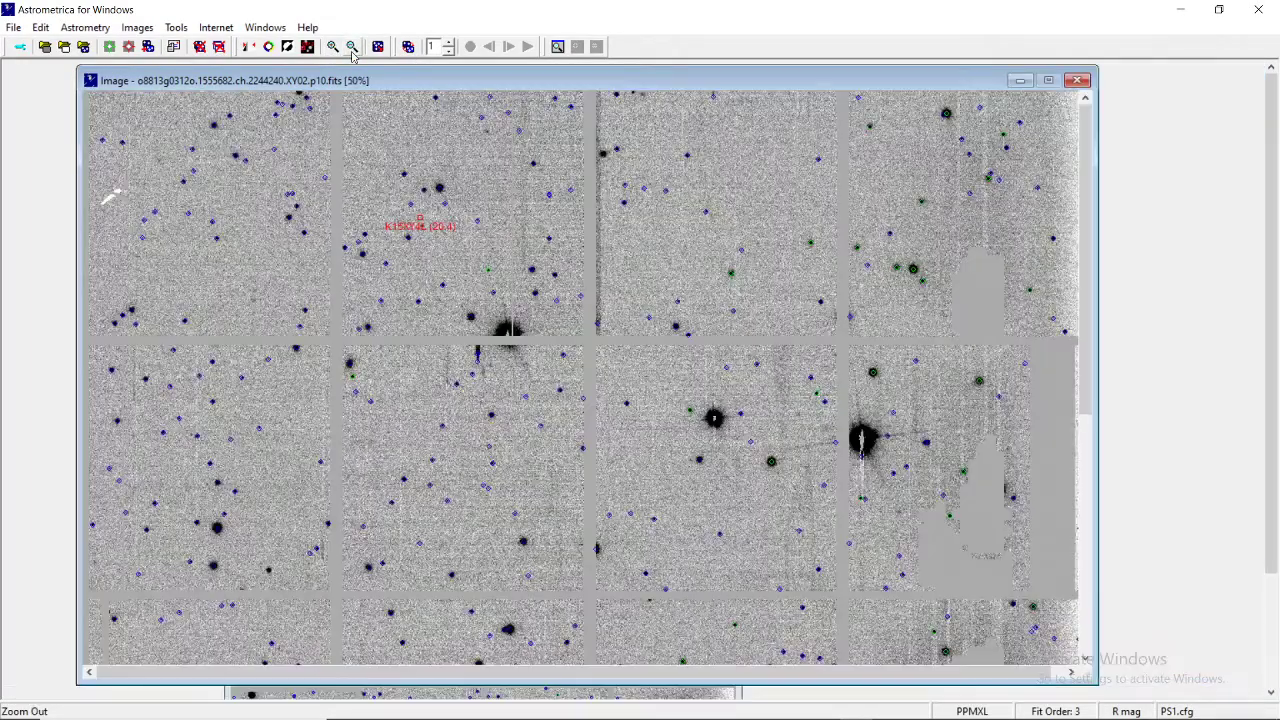
click(352, 48)
drag(369, 81, 548, 322)
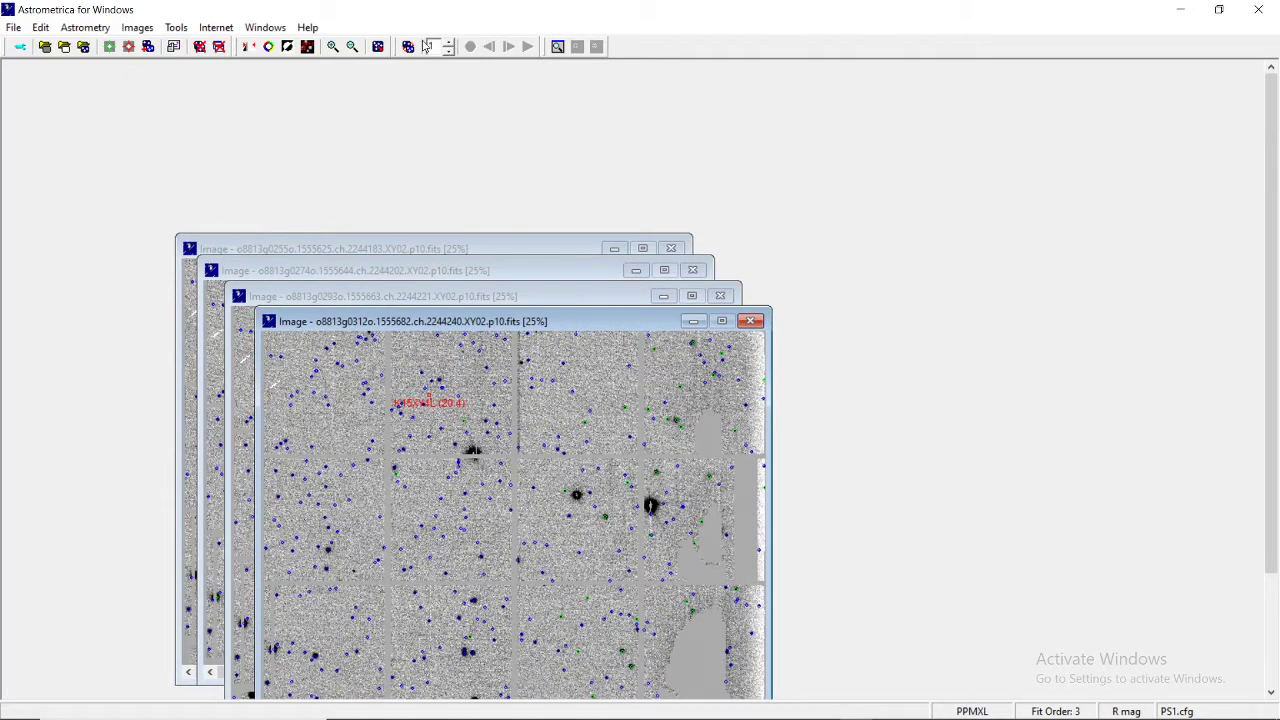